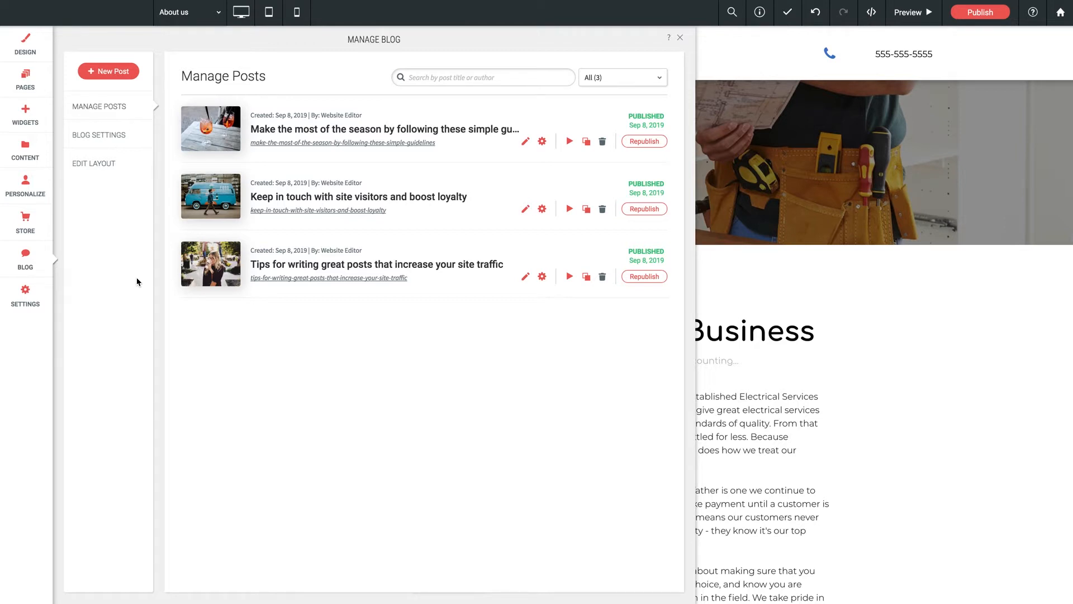
Open the blog post layout for editing, dismiss the introduction, and look over the page from post title to related posts
click(96, 164)
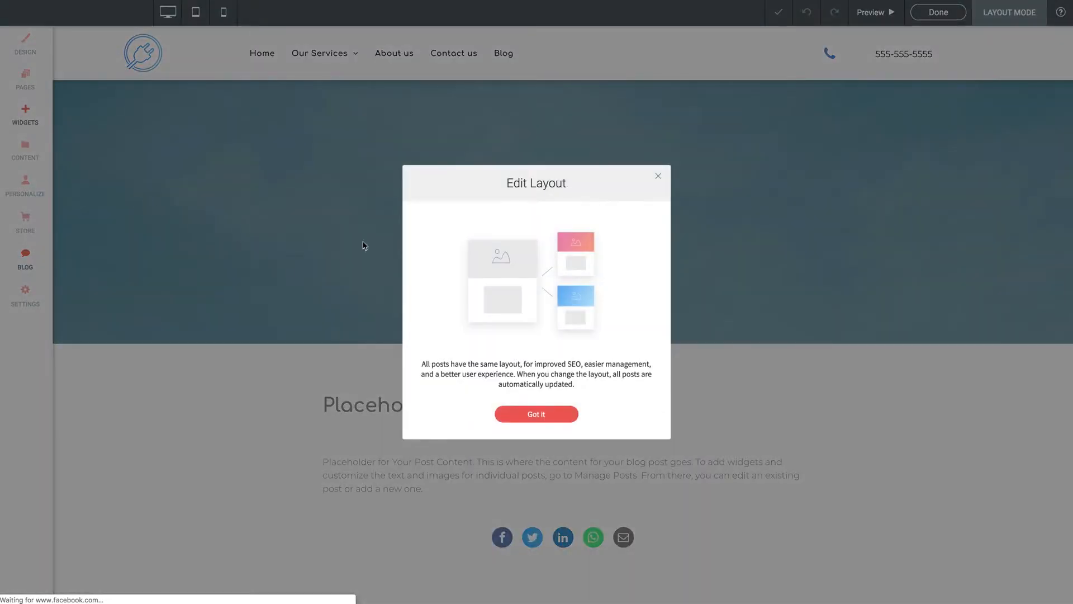
click(658, 176)
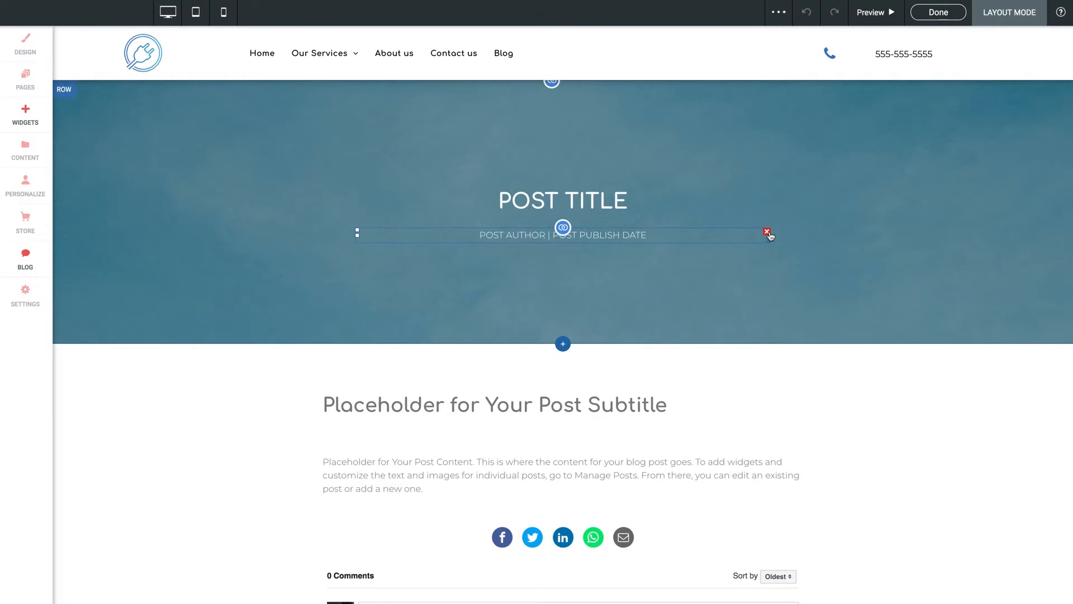
scroll(861, 425, down, 4)
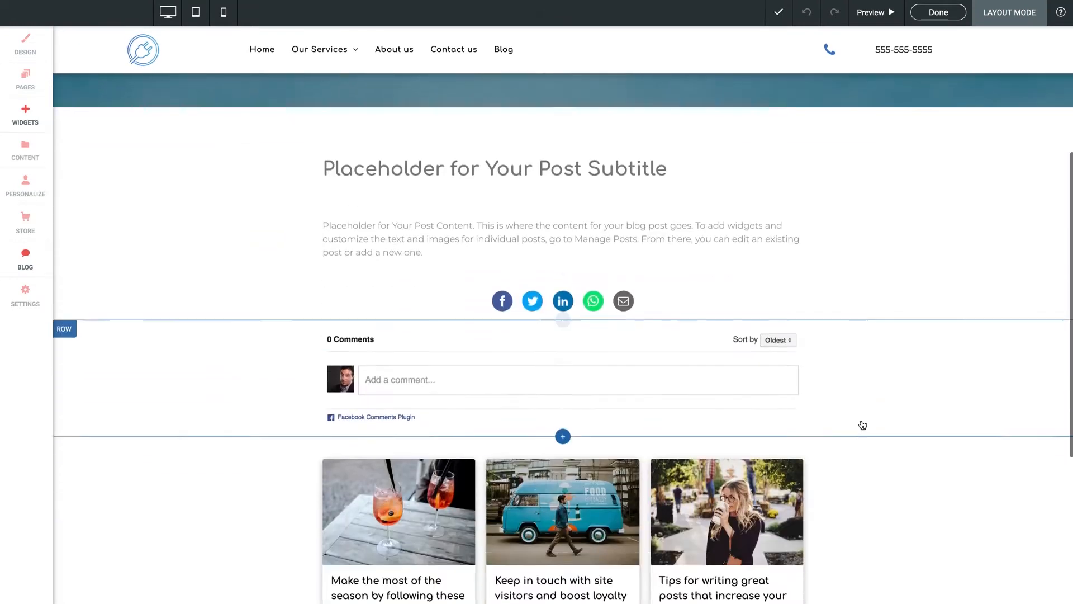
scroll(863, 425, down, 2)
scroll(863, 424, up, 4)
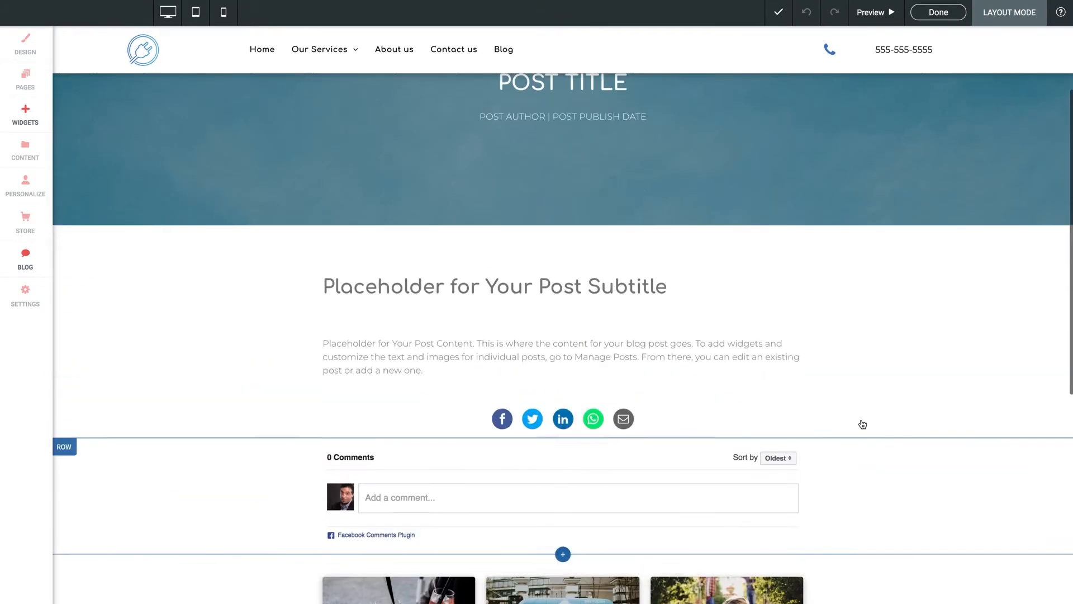
scroll(862, 424, up, 2)
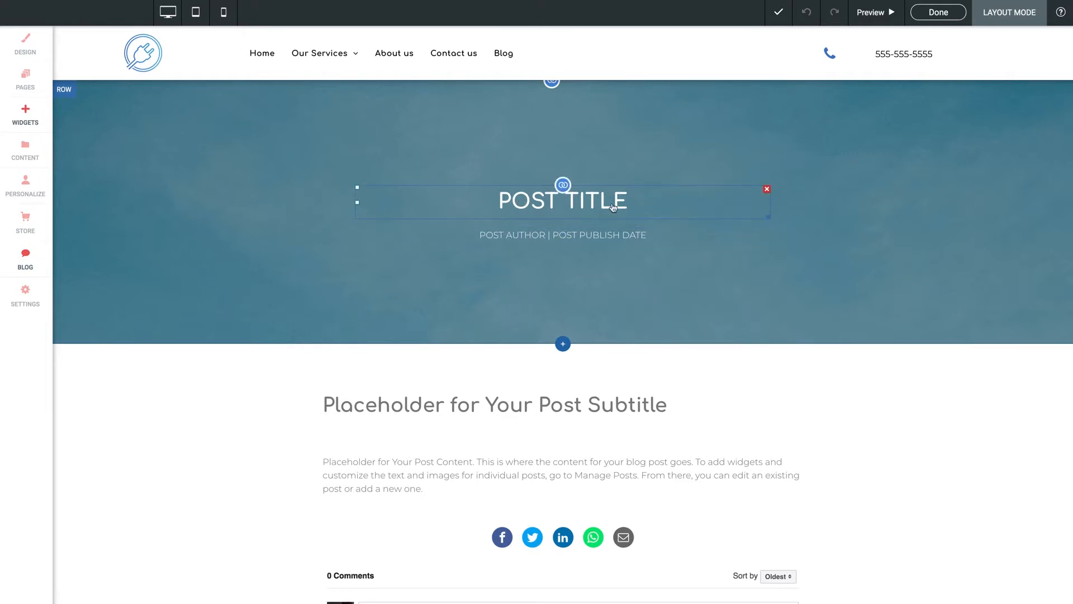
Open the post title's design settings and review the available fonts and font sizes
right_click(541, 204)
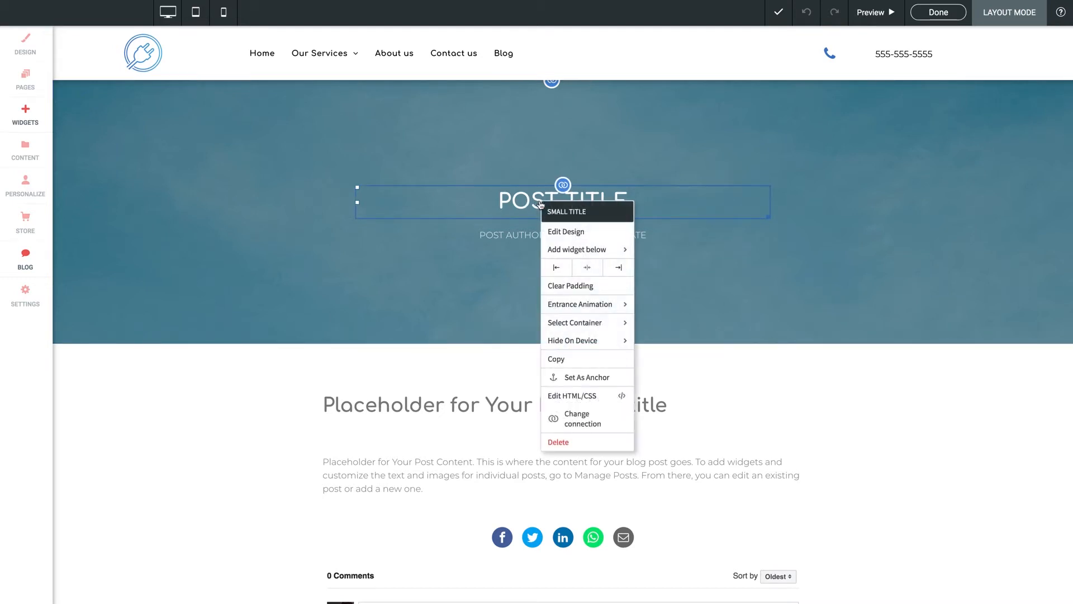
click(562, 232)
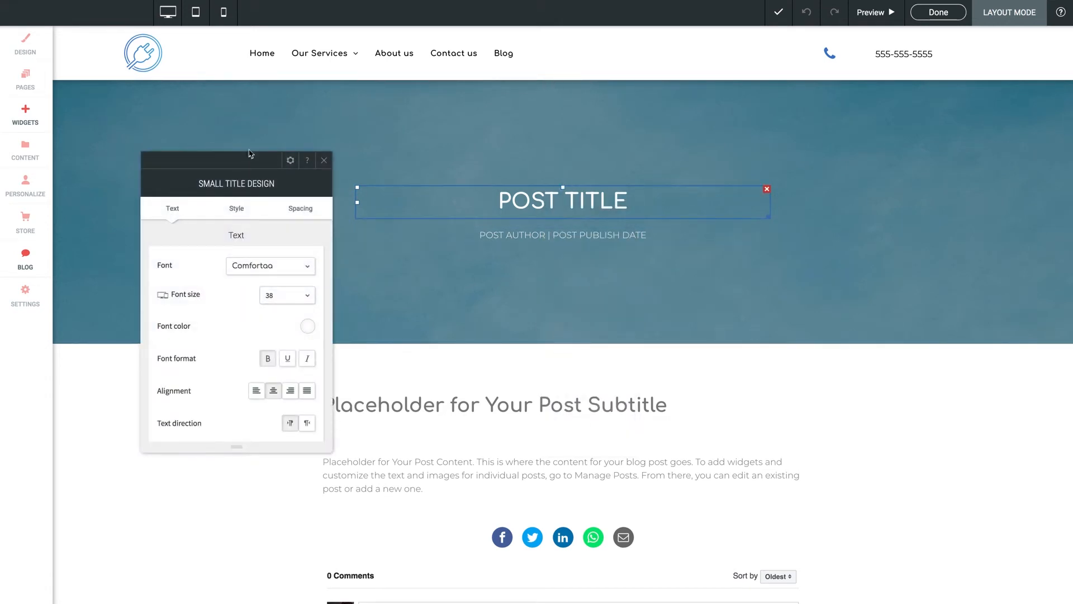
drag(238, 162, 355, 126)
scroll(335, 229, down, 1)
scroll(336, 229, up, 1)
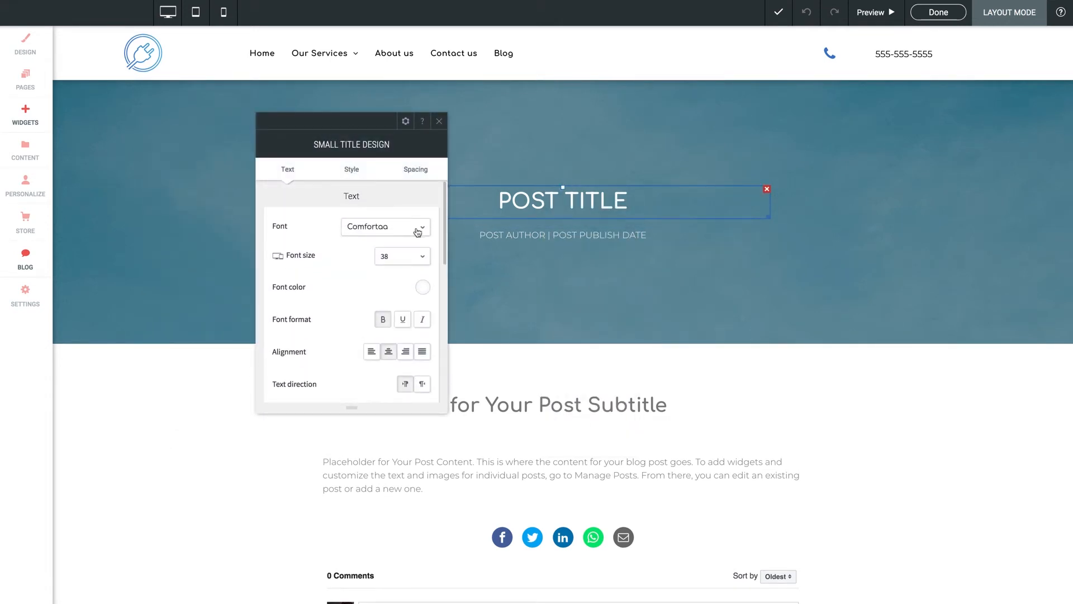
click(418, 227)
scroll(399, 274, down, 10)
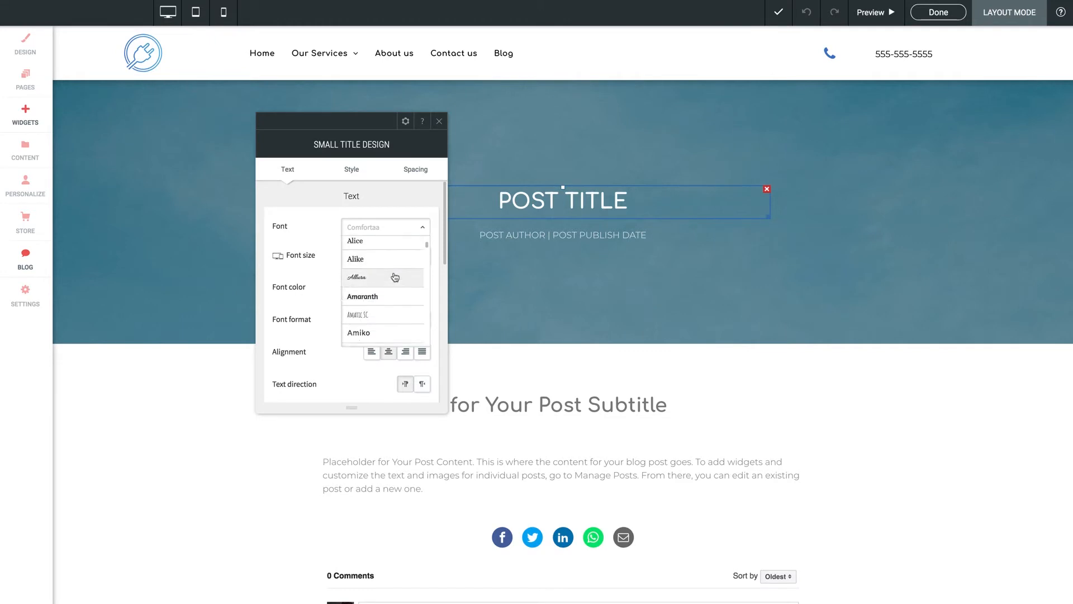
click(394, 207)
scroll(336, 278, down, 1)
click(416, 240)
scroll(403, 287, down, 3)
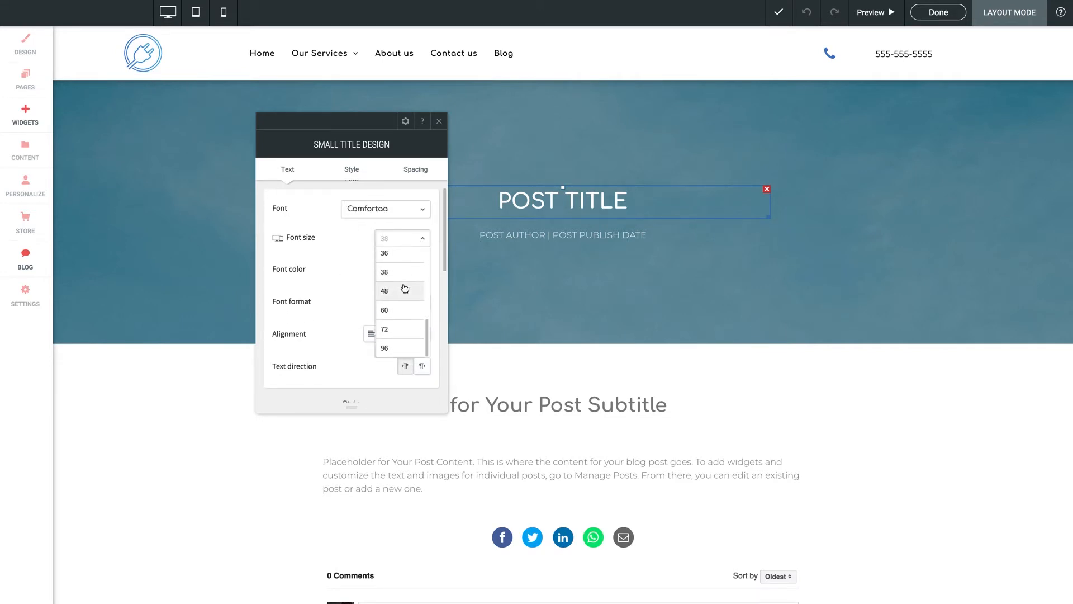
Review the post title's font colour, alignment, background and border options, and close its design settings
scroll(400, 285, up, 2)
click(353, 267)
scroll(353, 268, down, 6)
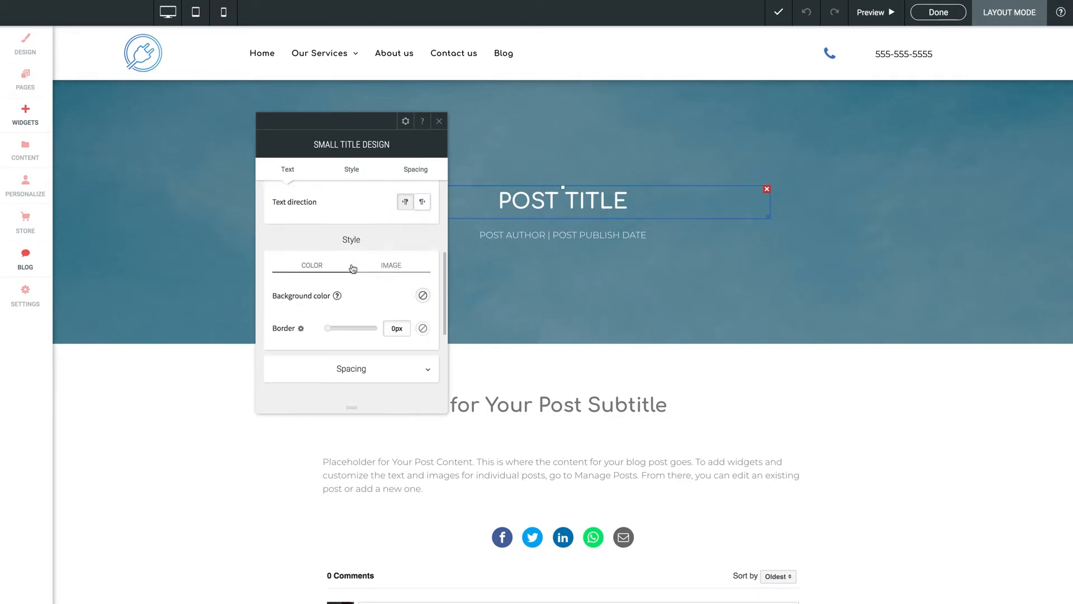
scroll(353, 268, up, 5)
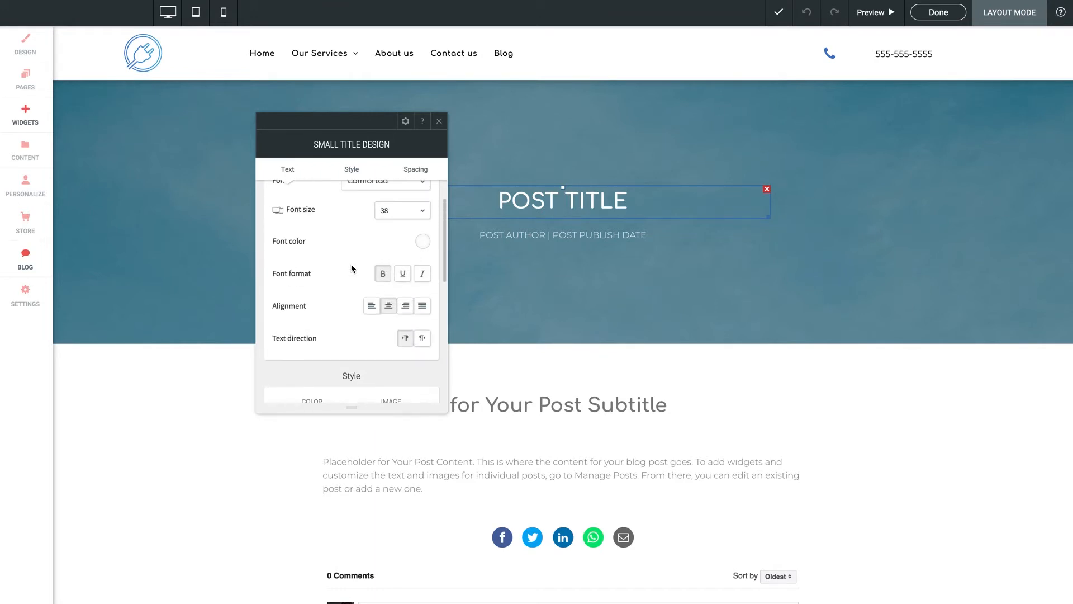
scroll(354, 269, up, 1)
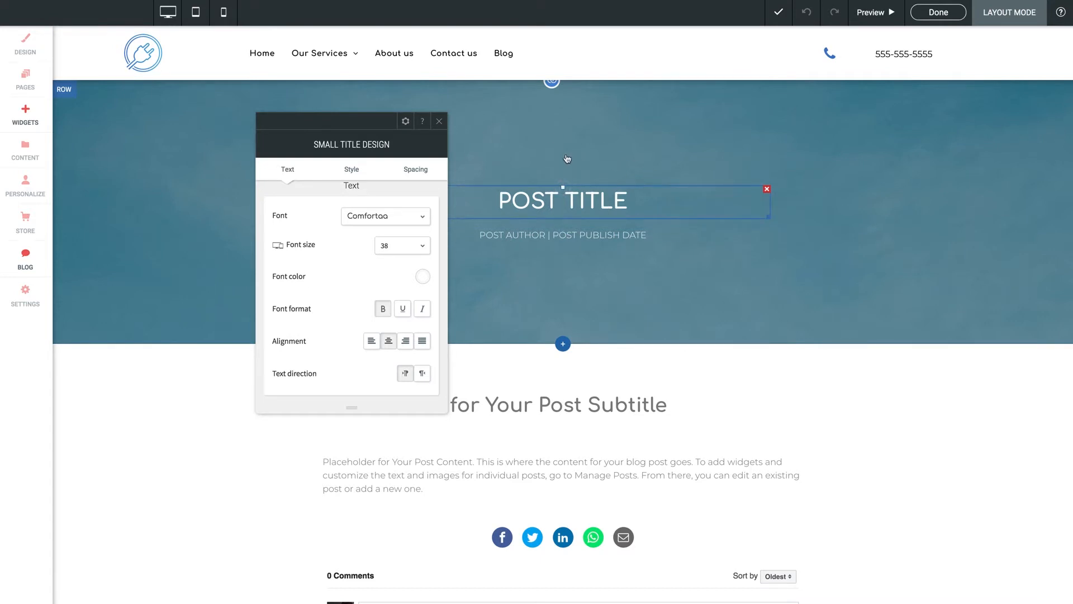
click(438, 123)
Review the social share icons' content and design settings, including layout, icon size, spacing and hover effect, and close them
scroll(249, 301, down, 3)
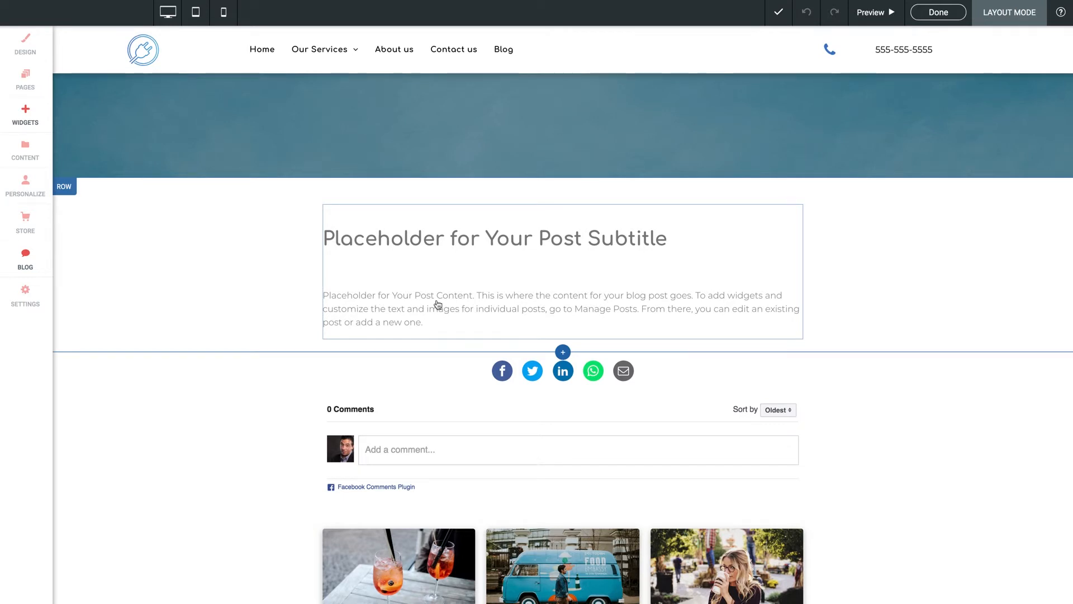
scroll(437, 304, down, 5)
scroll(507, 314, up, 2)
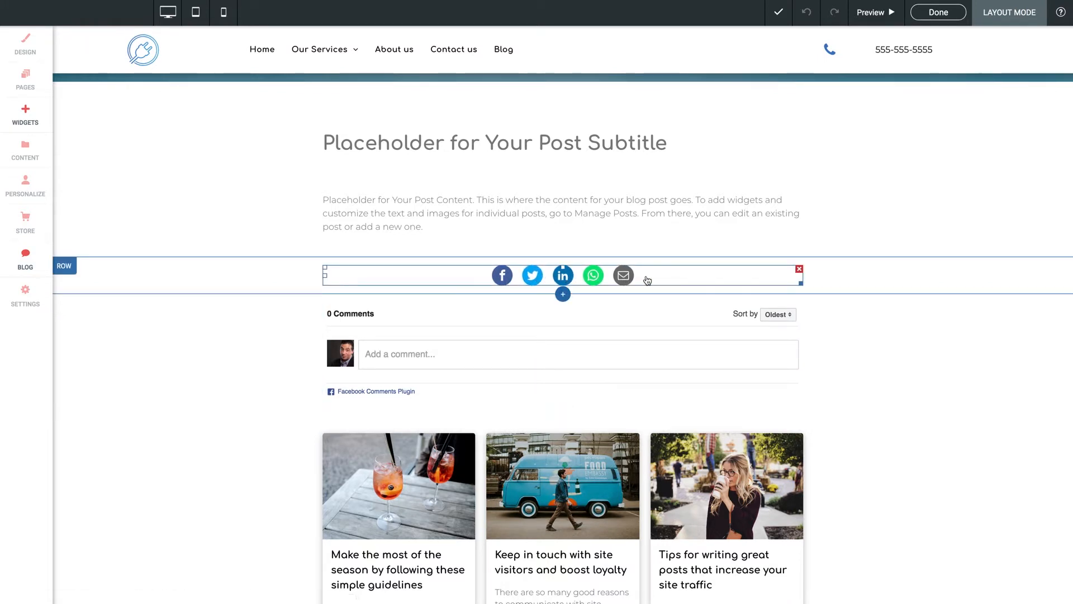
click(565, 279)
drag(213, 168, 369, 162)
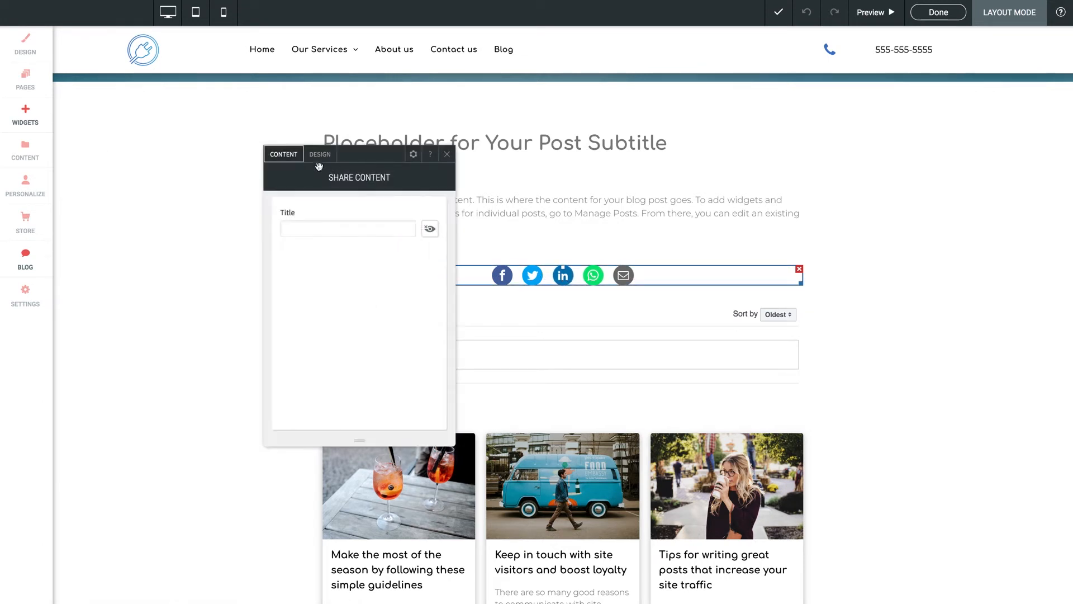
click(322, 160)
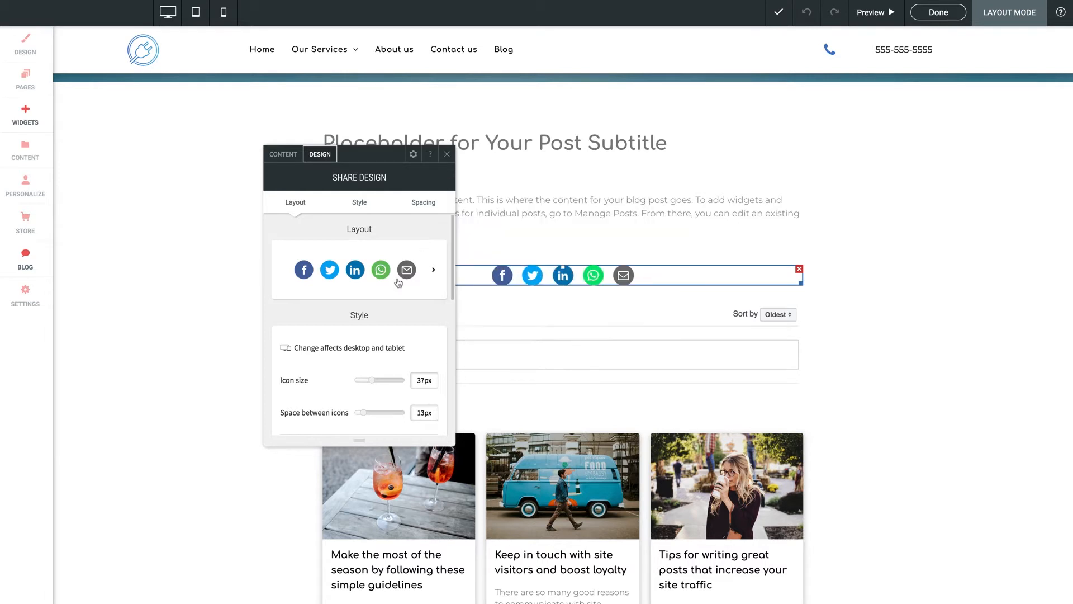
scroll(394, 282, down, 3)
scroll(358, 302, down, 2)
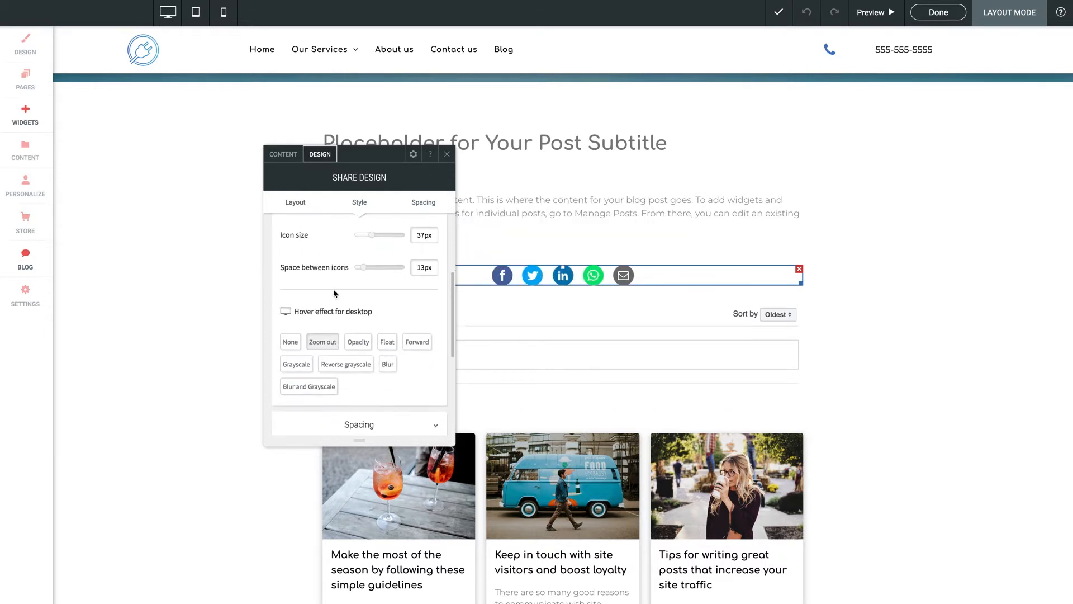
scroll(352, 295, down, 2)
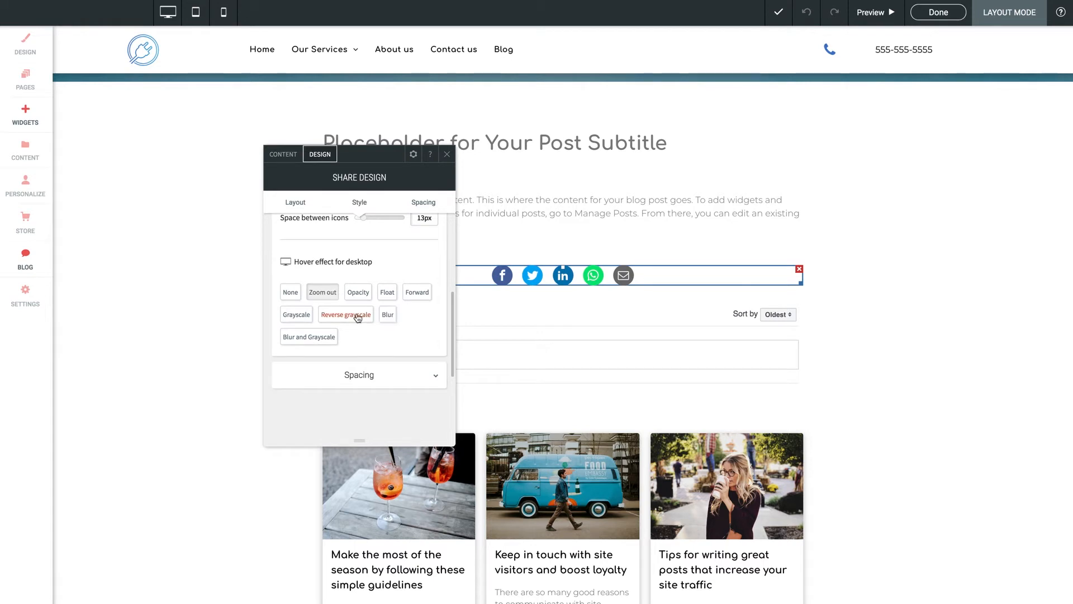
click(447, 154)
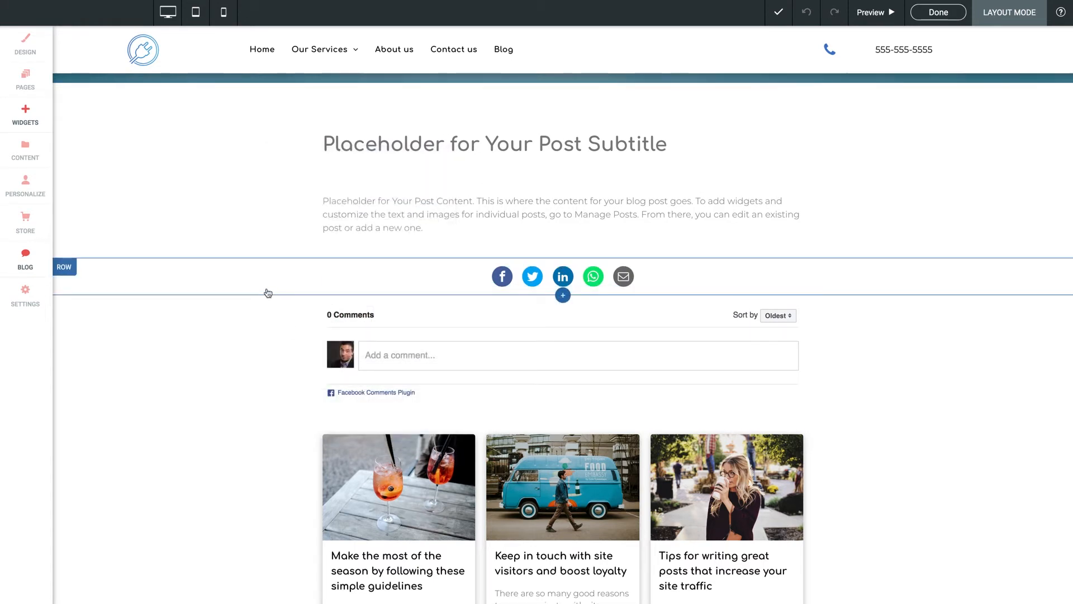
View the actions available for the row holding the social share icons, and dismiss them without choosing one
click(66, 271)
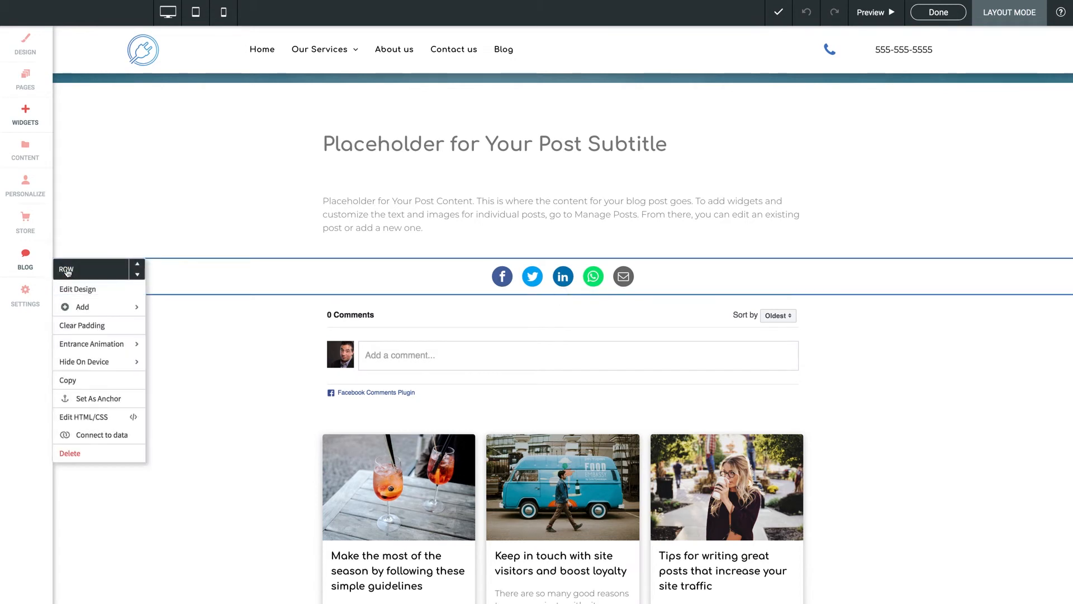
click(236, 334)
scroll(430, 357, down, 1)
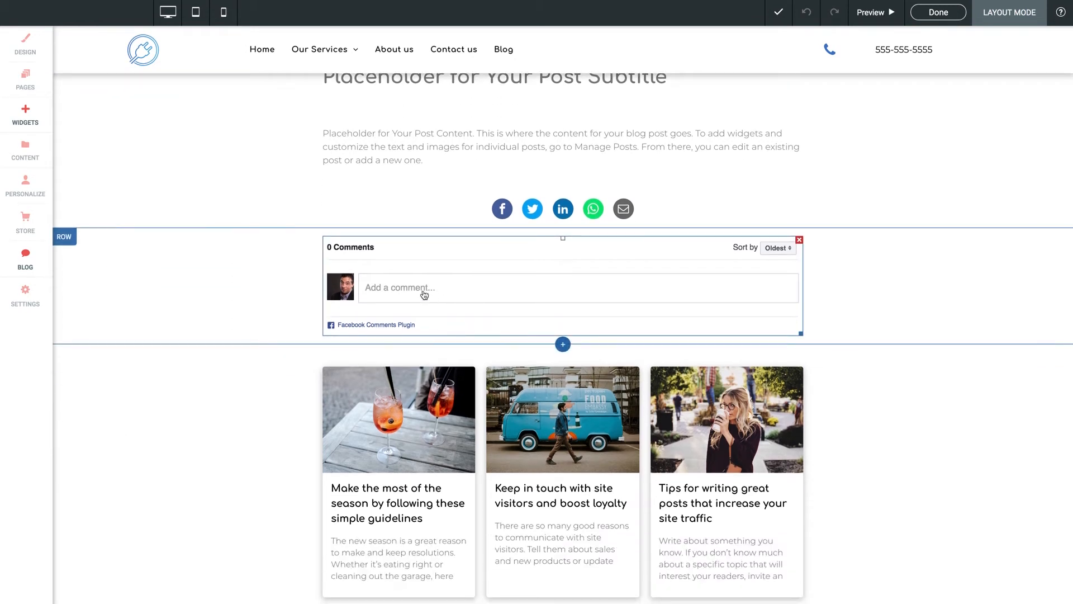
Open the content settings of the all-posts widget below the comments and review its text, button and display options
scroll(280, 378, down, 2)
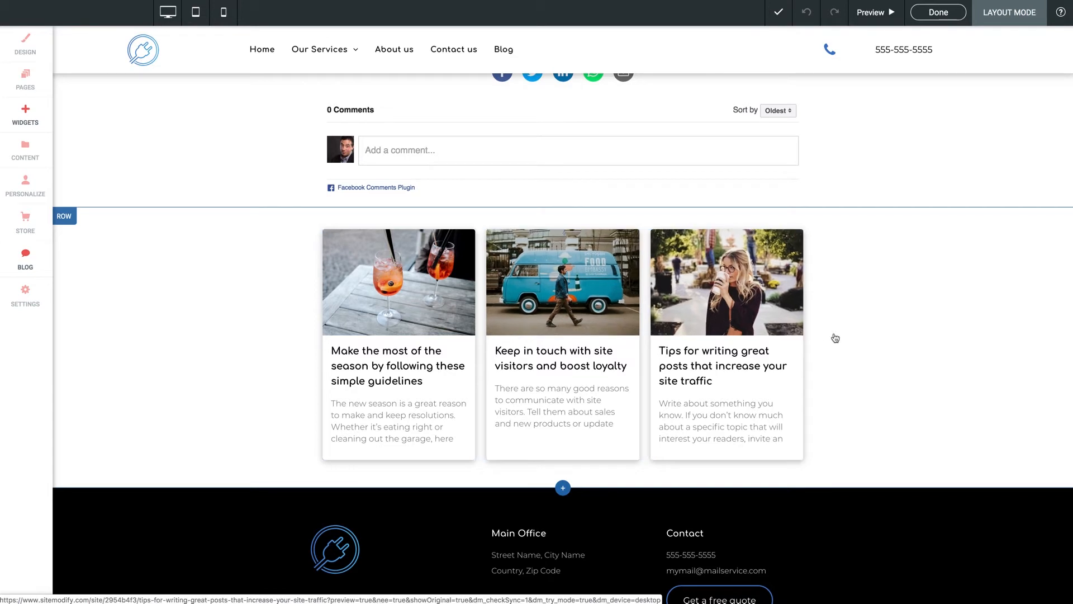
click(559, 302)
drag(210, 162, 342, 146)
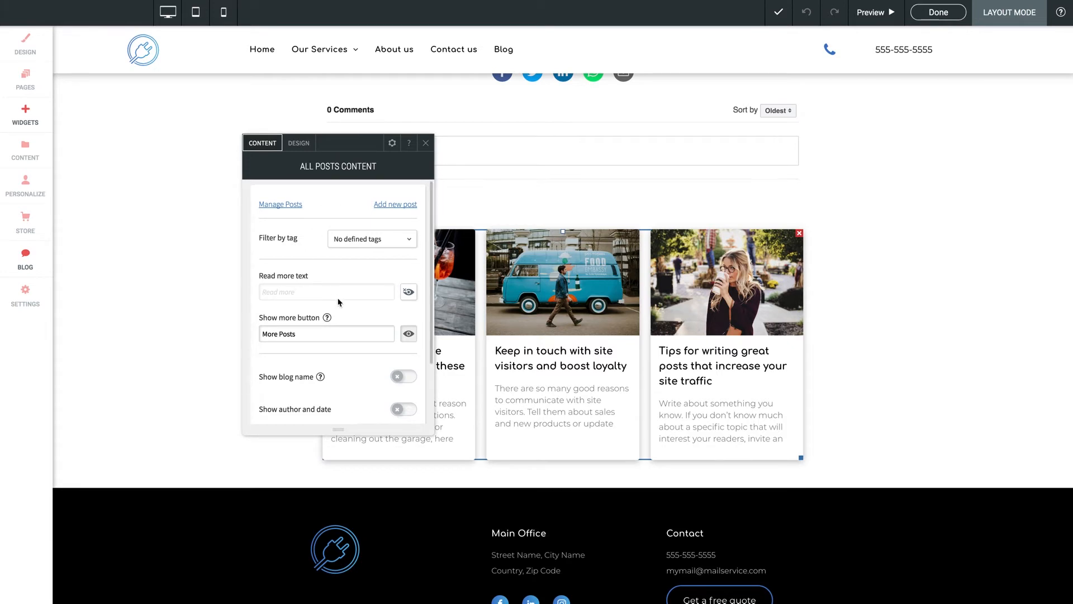
scroll(322, 301, down, 3)
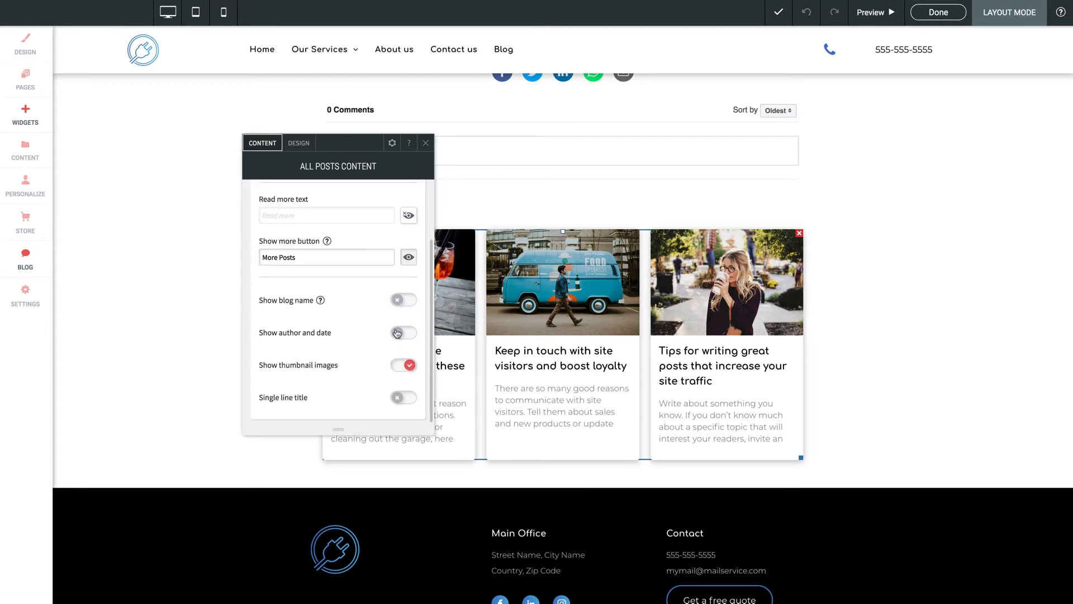
Review the all-posts widget's design options for layout style, visible posts, posts per row, teaser lines and padding
click(300, 146)
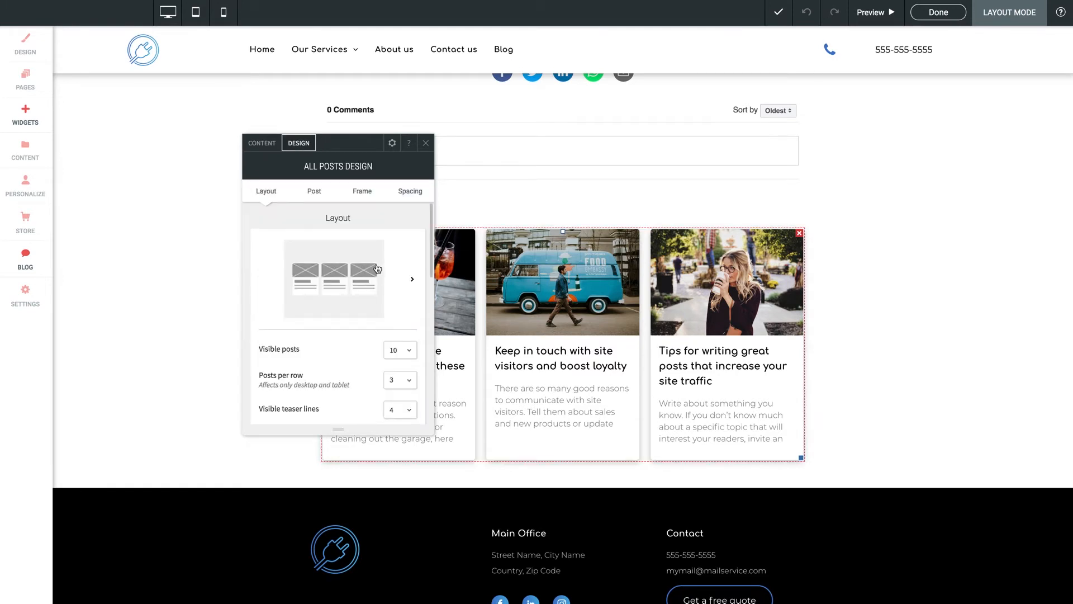
click(344, 269)
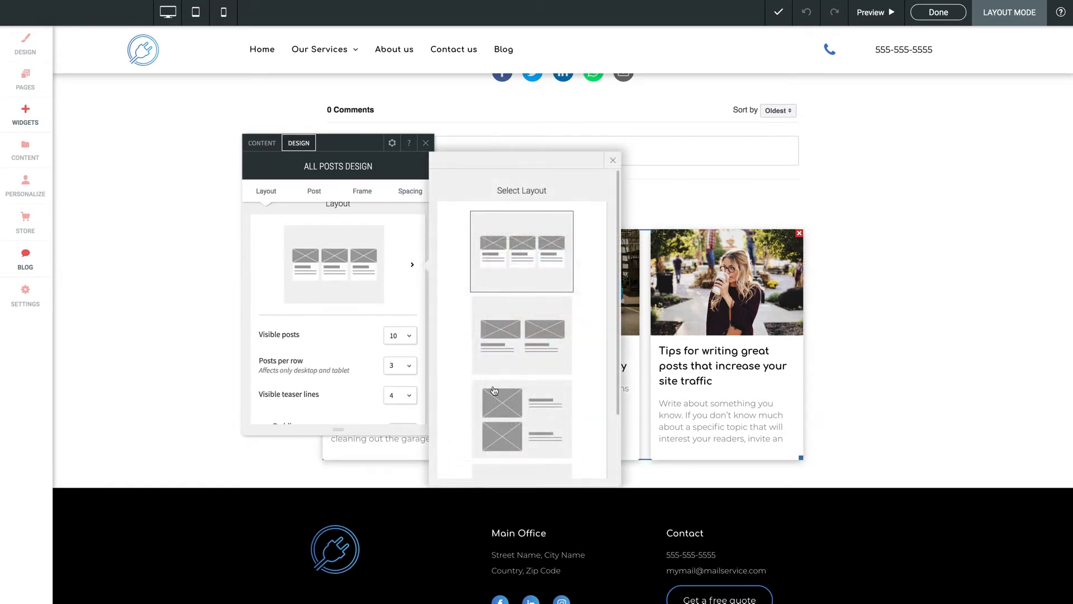
click(359, 312)
scroll(364, 310, down, 1)
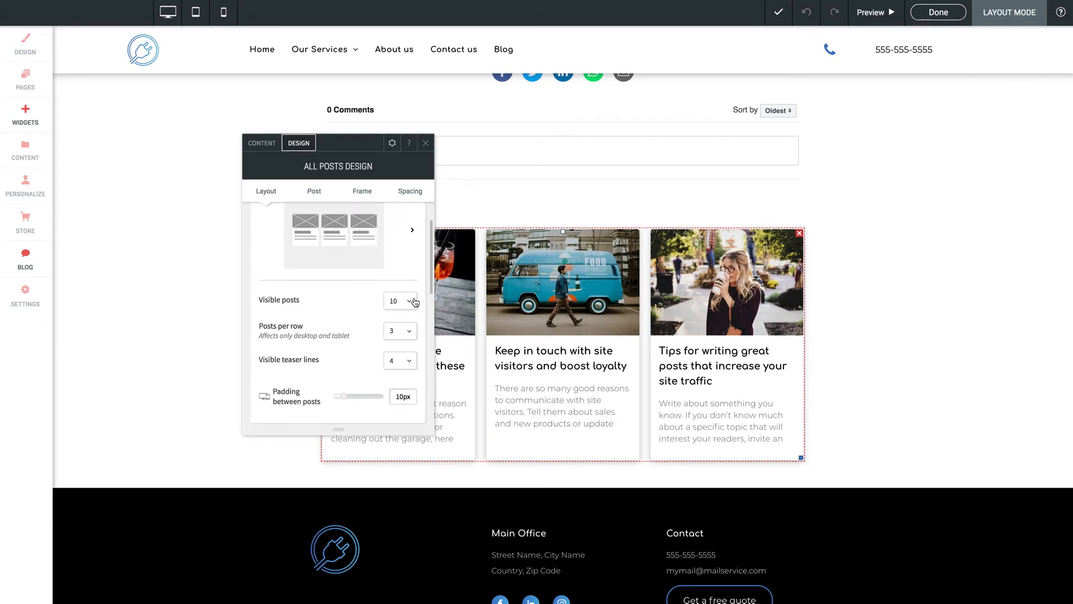
click(412, 300)
click(355, 302)
scroll(355, 301, down, 2)
scroll(354, 303, down, 3)
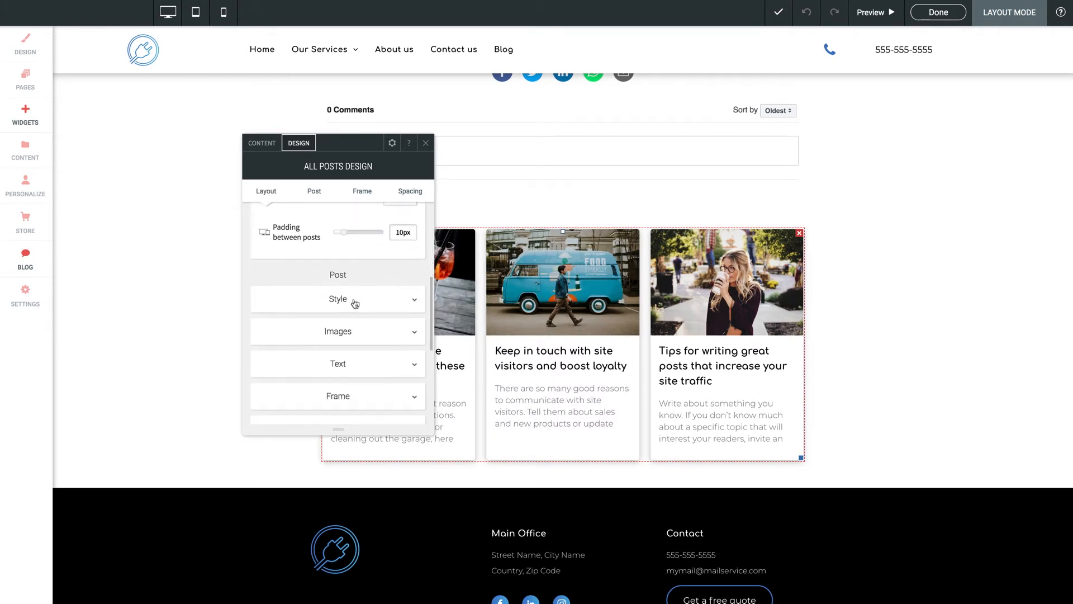
Review the style, image and text design options of the individual posts in the all-posts widget, and close its settings
click(355, 300)
scroll(358, 305, down, 5)
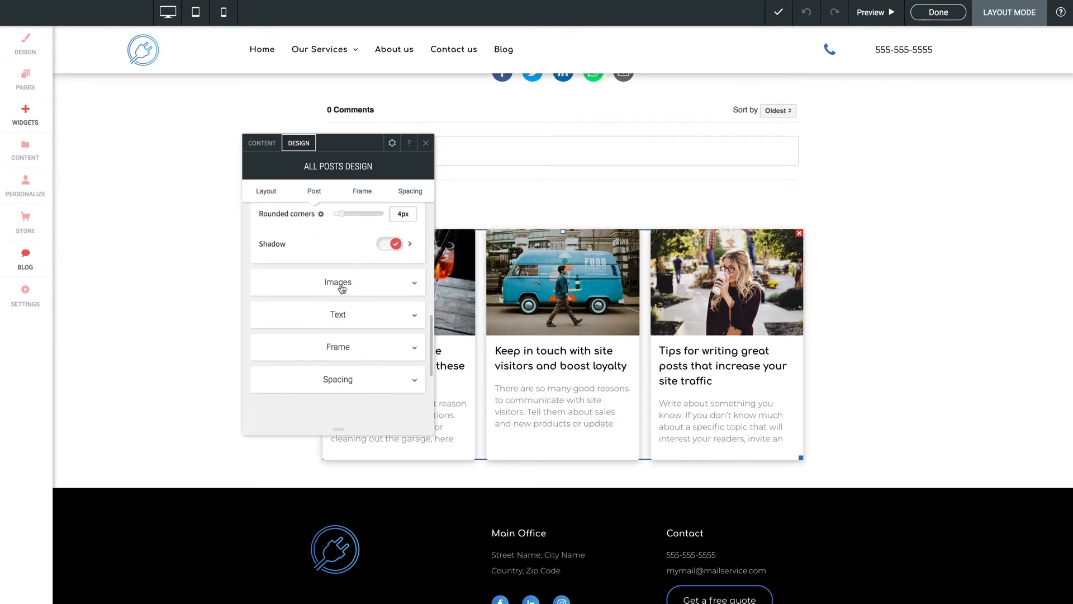
click(343, 283)
scroll(345, 293, down, 1)
click(343, 300)
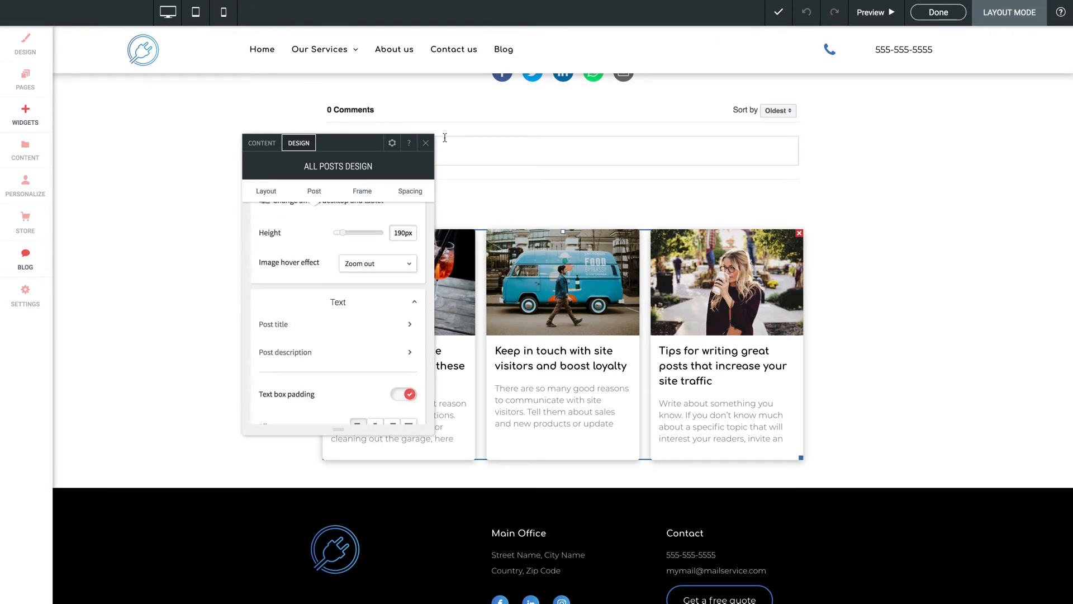
click(426, 144)
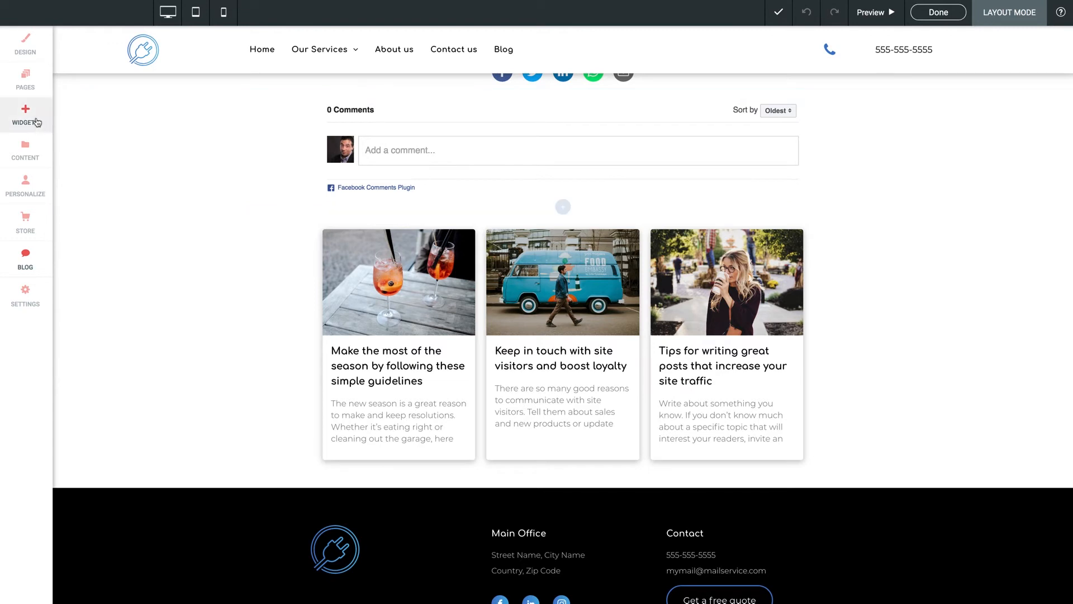
Browse the widgets available to add to the blog post layout, close the list and finish editing the layout
click(37, 122)
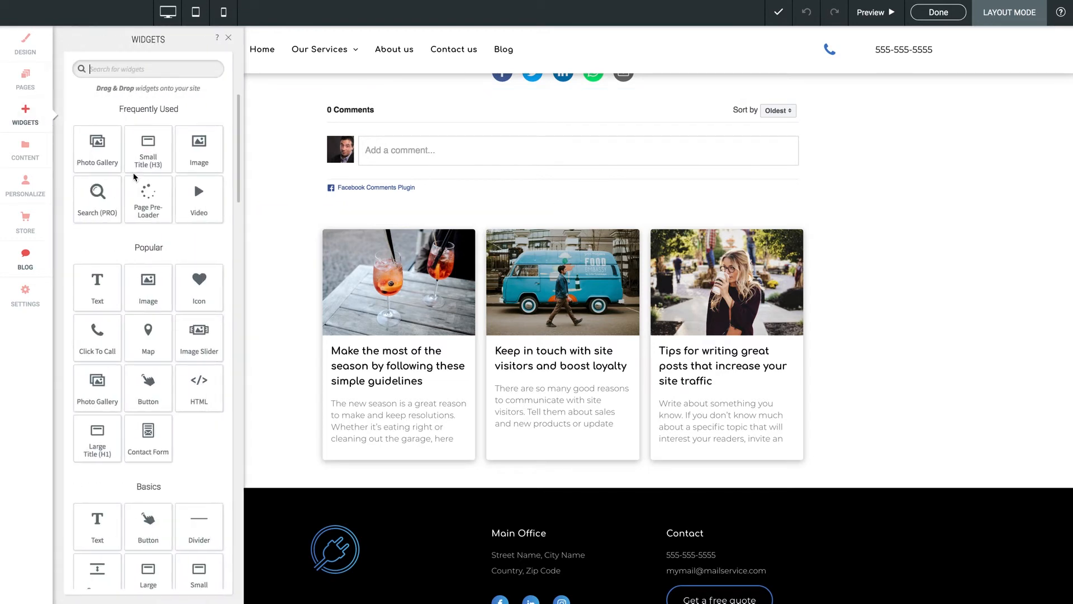
scroll(370, 196, up, 4)
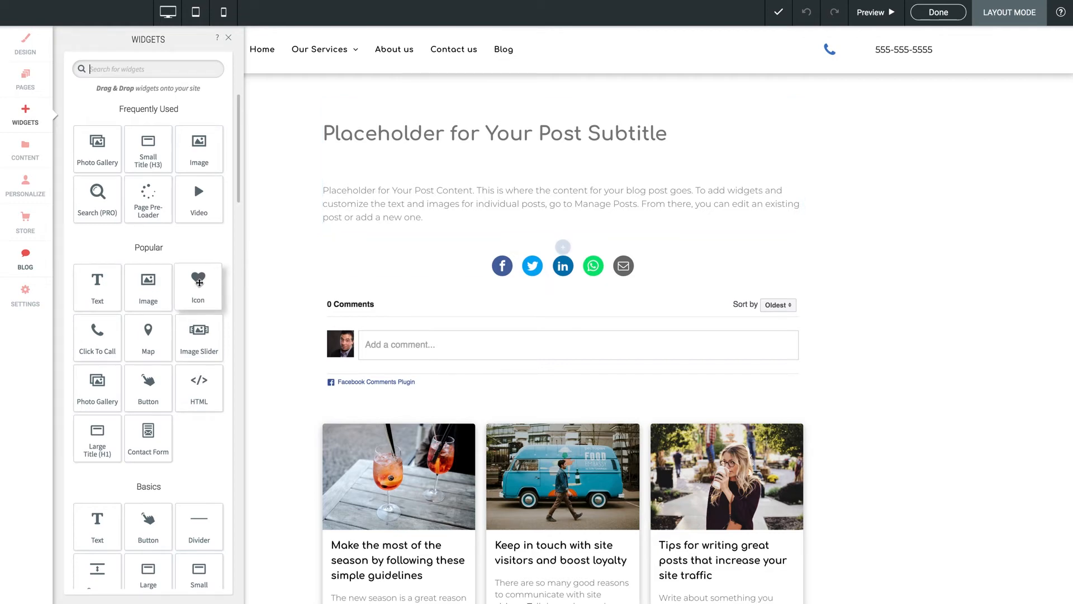
scroll(177, 253, down, 10)
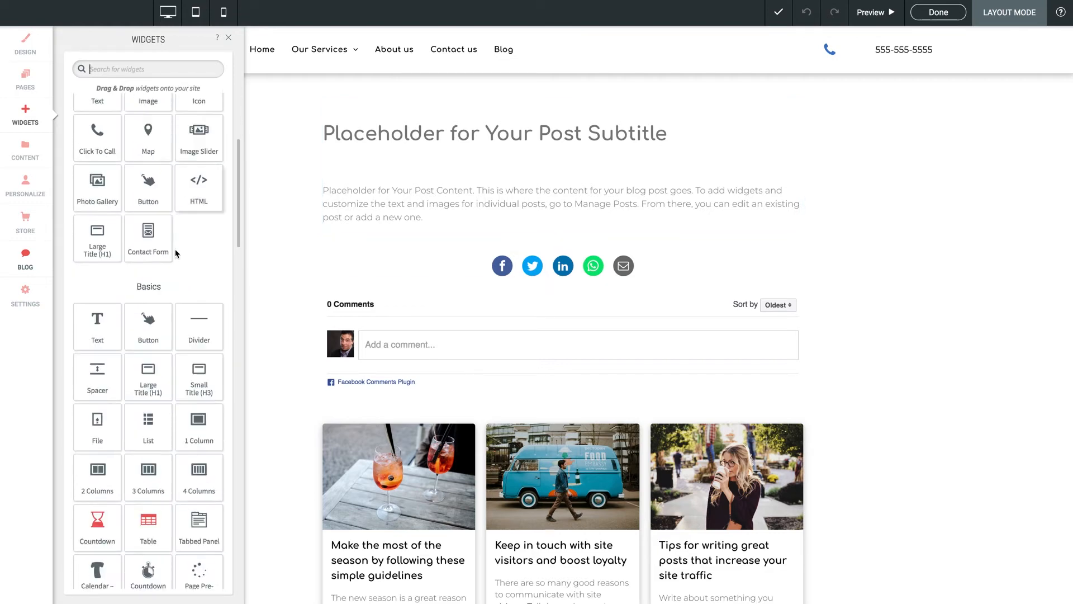
scroll(174, 254, down, 15)
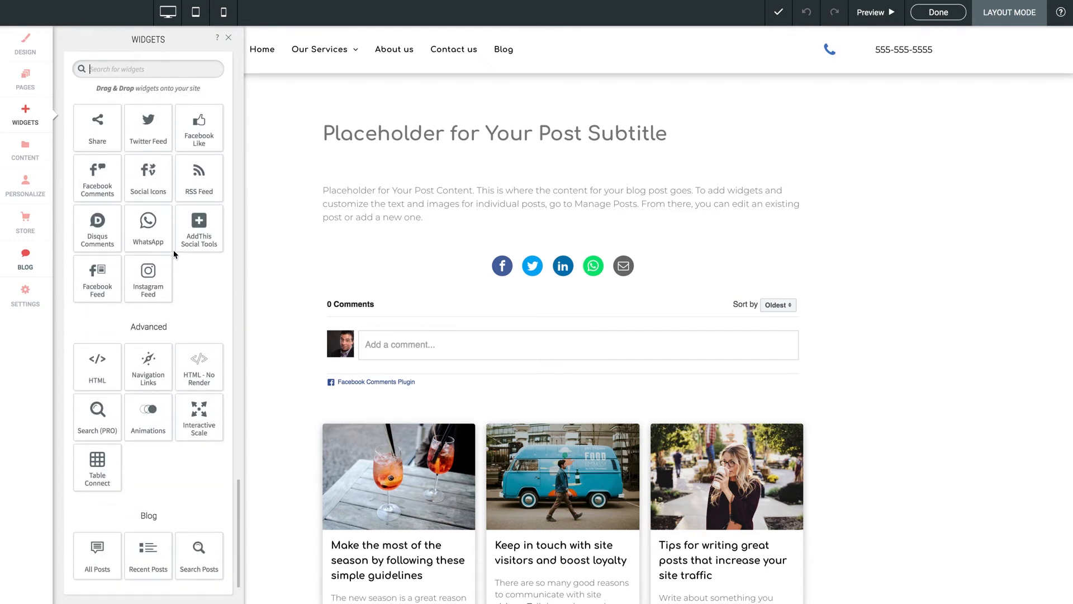
scroll(174, 252, up, 20)
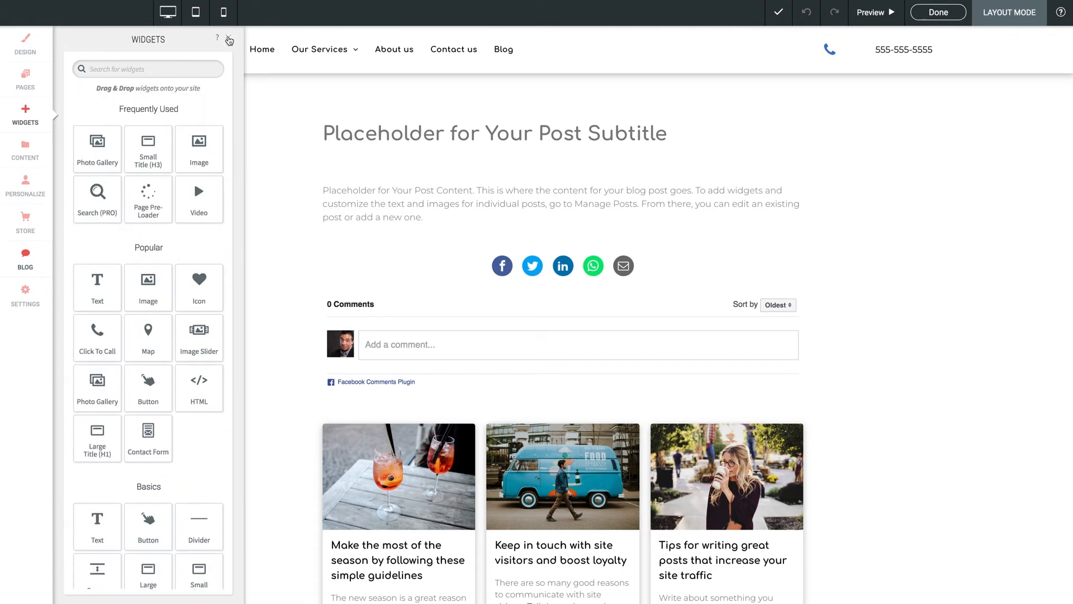
click(228, 40)
click(941, 13)
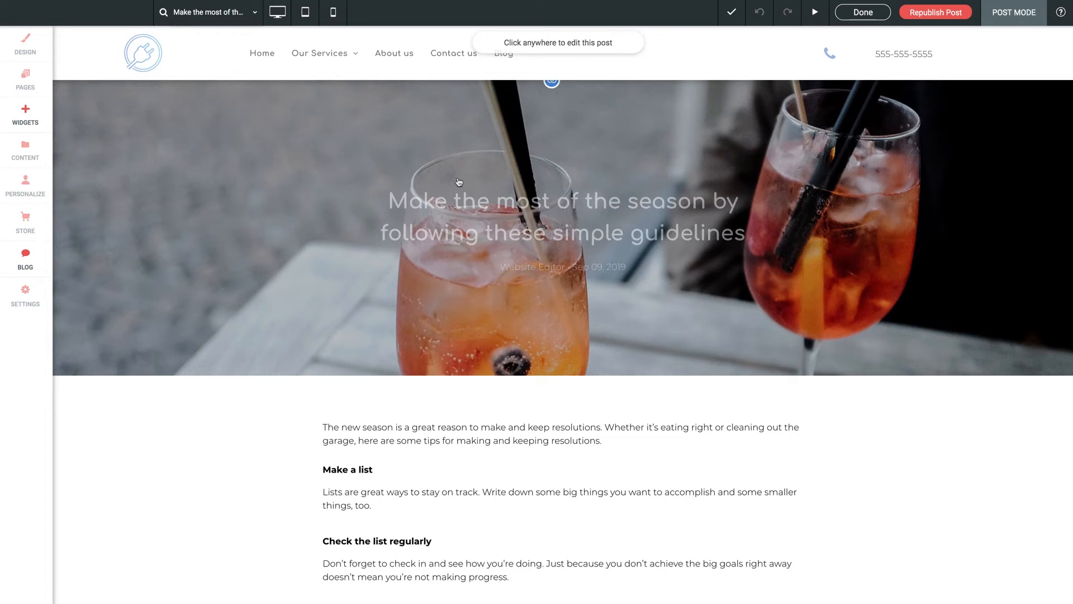
Add the sentence "That's it!" to the end of the post's opening paragraph about resolutions
scroll(301, 226, down, 3)
scroll(300, 226, up, 2)
scroll(301, 225, up, 1)
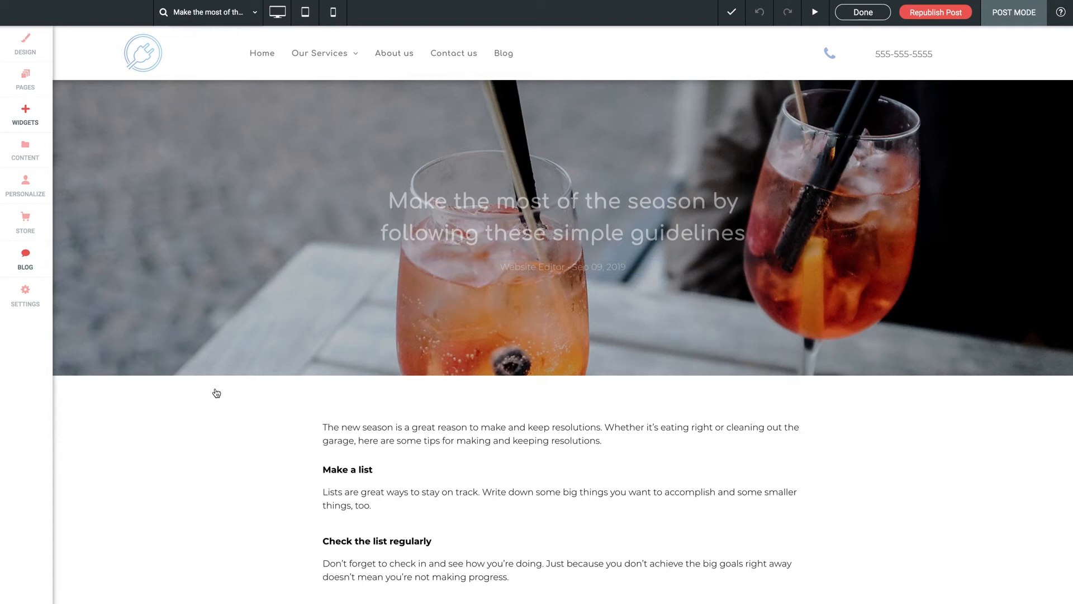
scroll(216, 393, down, 5)
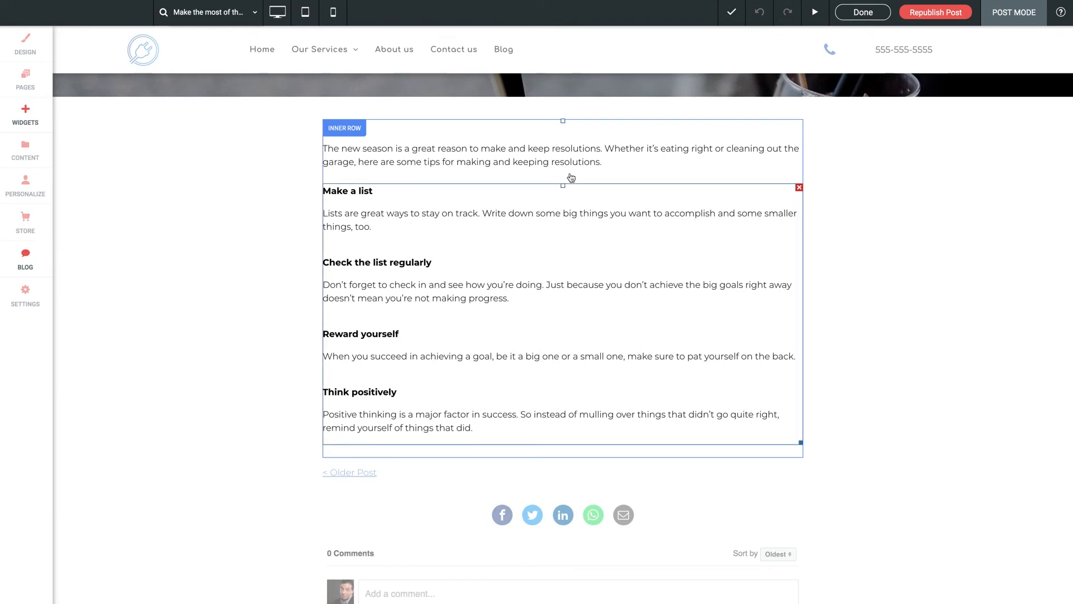
double_click(583, 161)
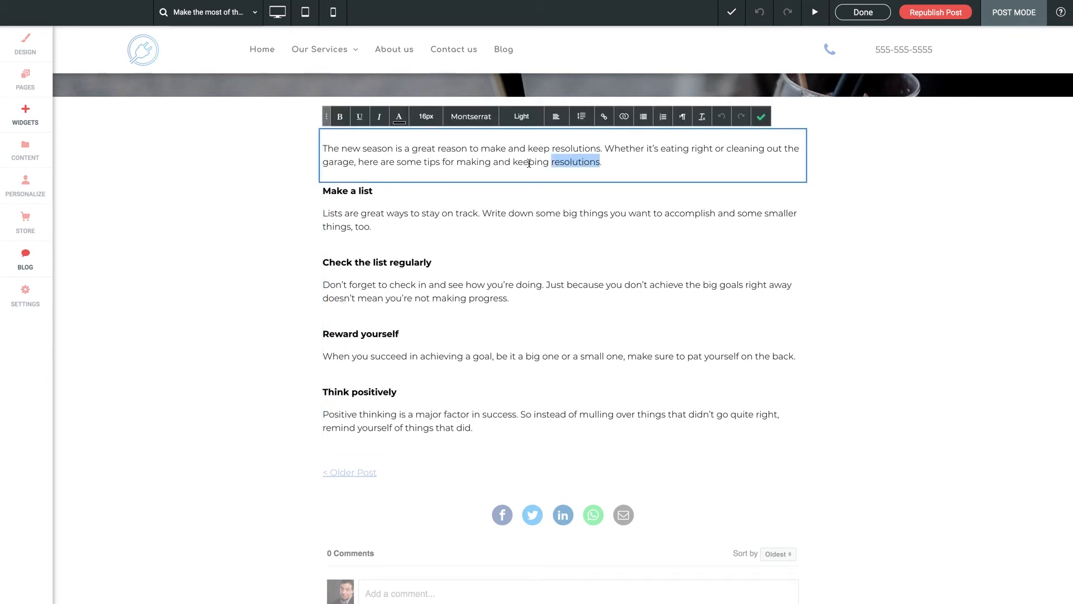
drag(602, 162, 511, 161)
click(636, 161)
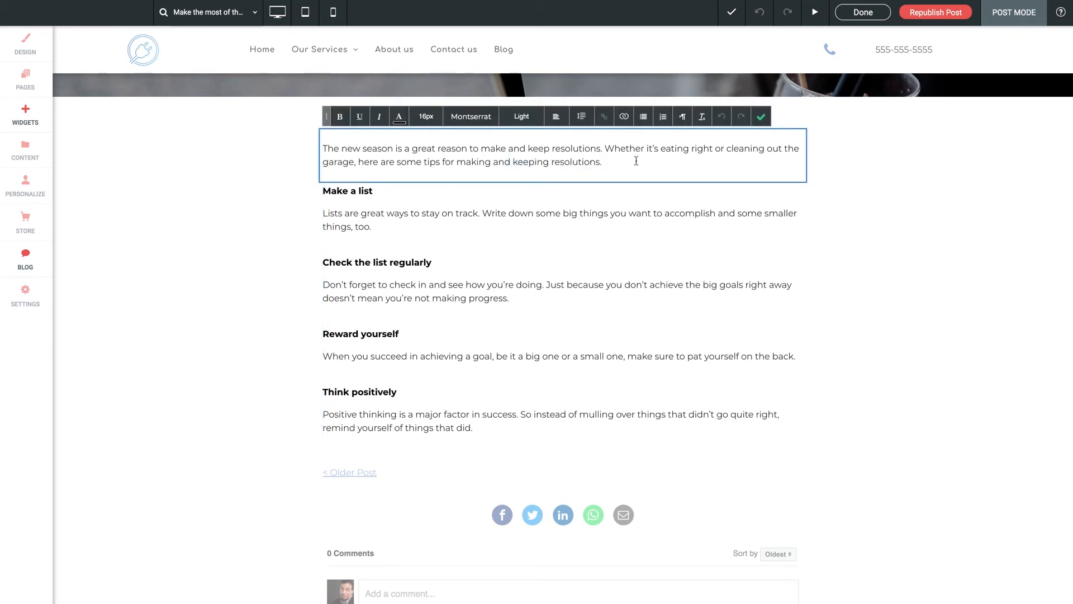
text(That's it!)
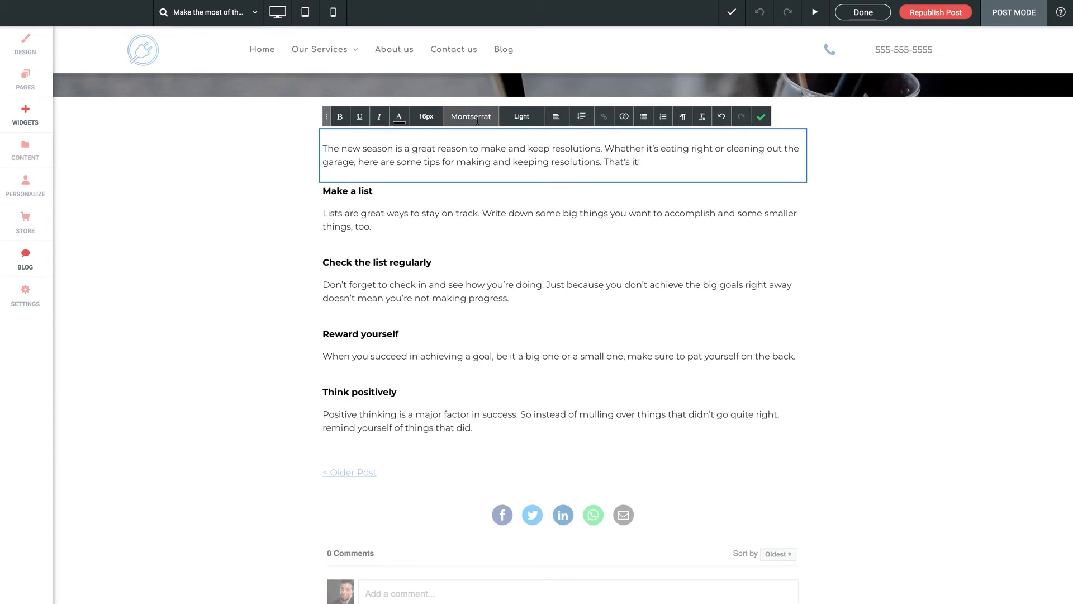
click(761, 118)
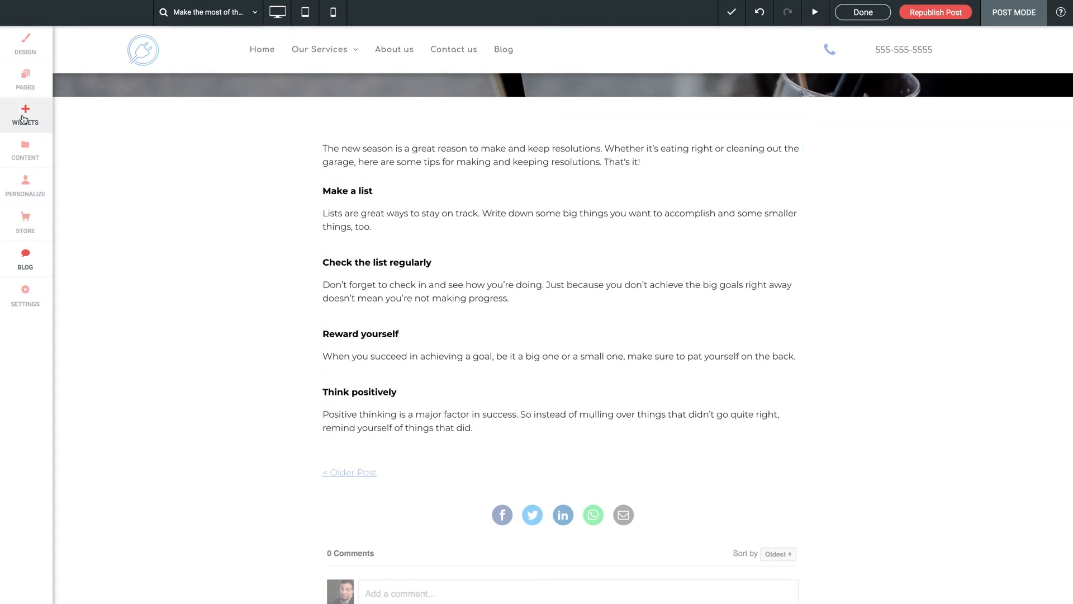
Insert an image between the opening paragraph and "Make a list", using the site image of movers in hard hats, cover_about-1920x1280.jpg
click(23, 119)
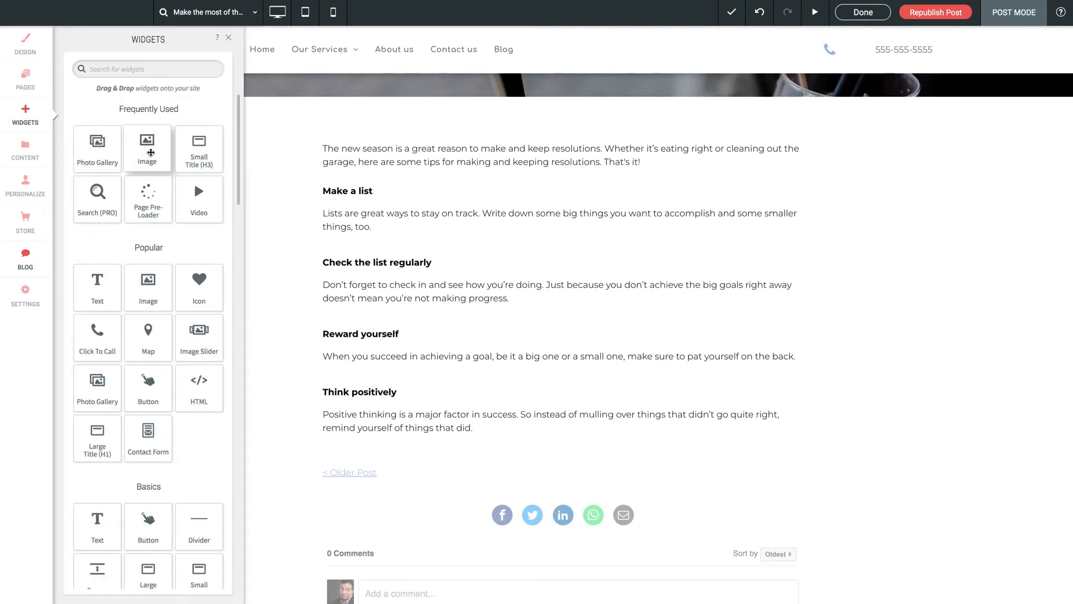
drag(151, 153, 491, 212)
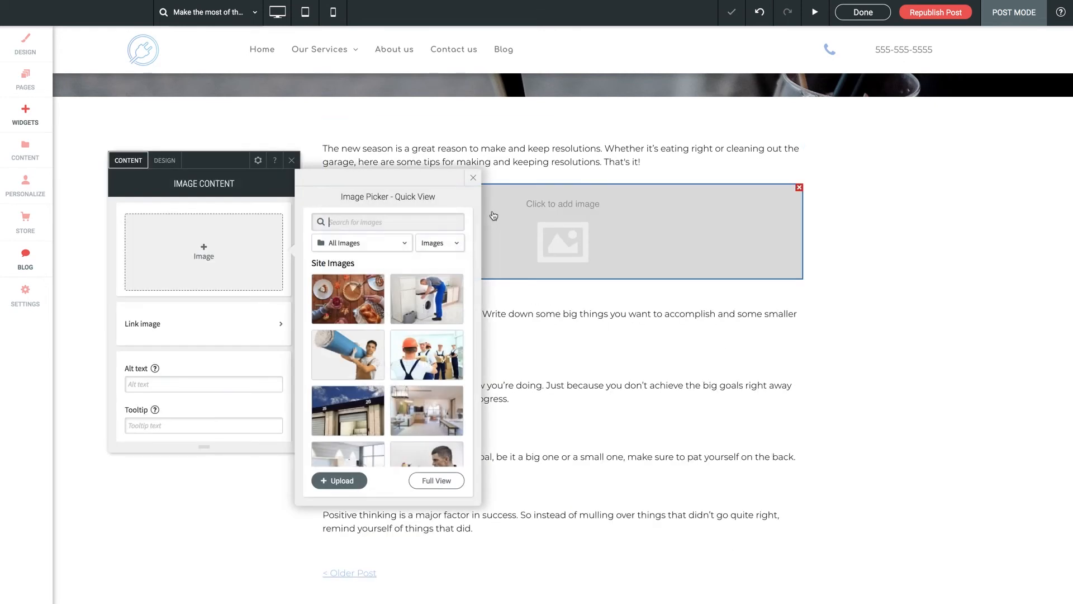
scroll(417, 306, down, 3)
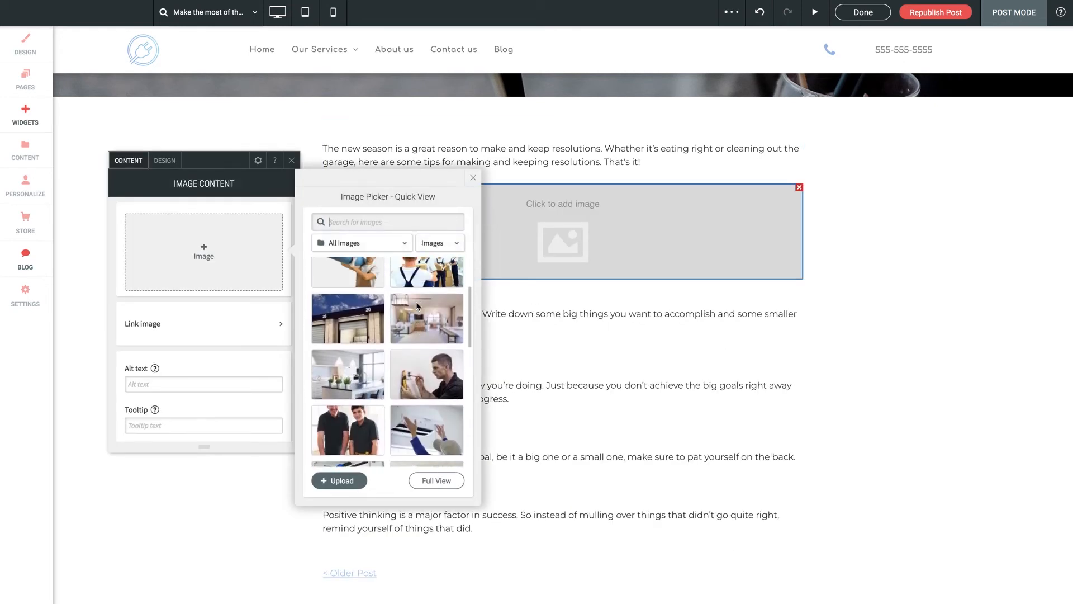
scroll(416, 305, down, 2)
scroll(414, 363, up, 2)
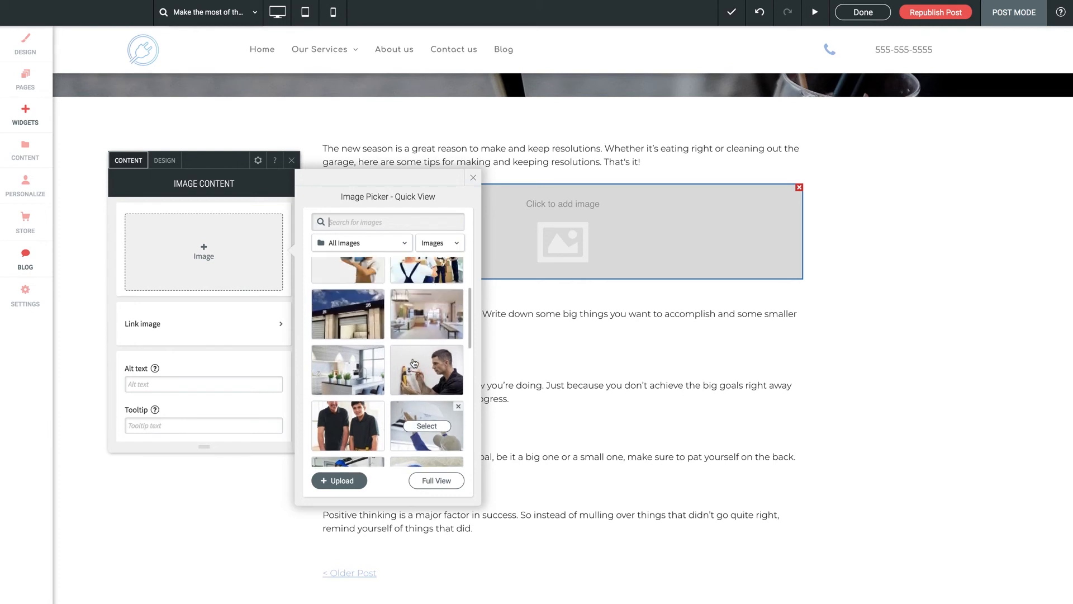
scroll(414, 364, up, 2)
mouse_move(436, 297)
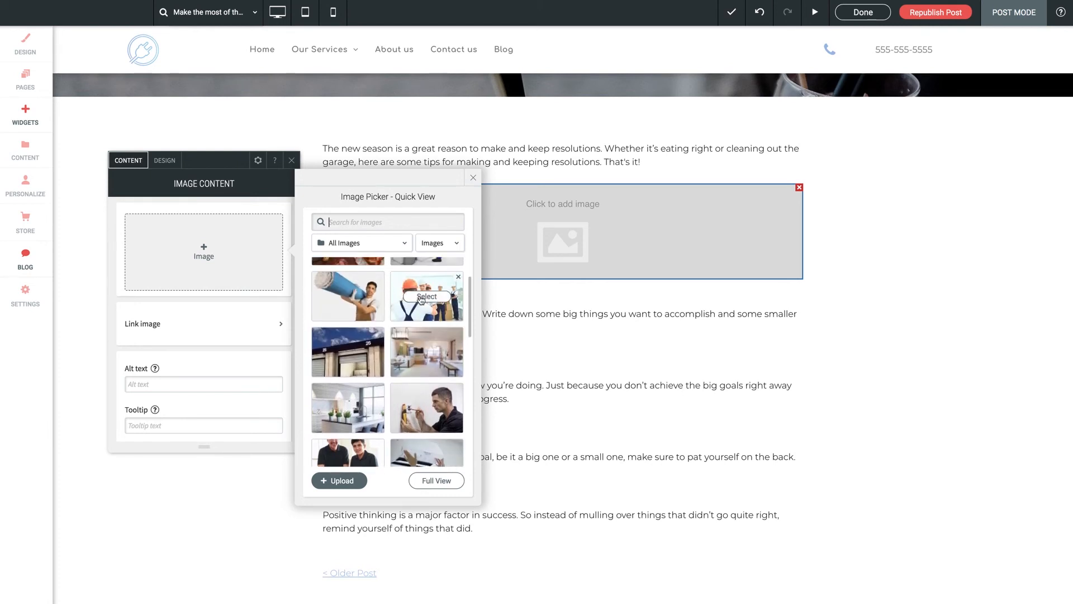
click(435, 301)
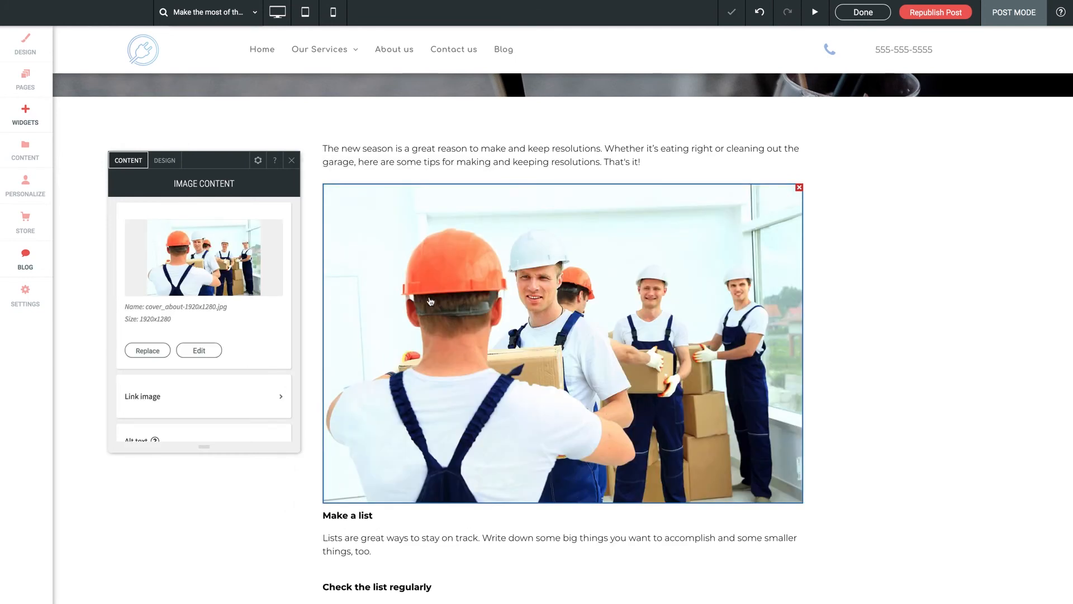
click(291, 162)
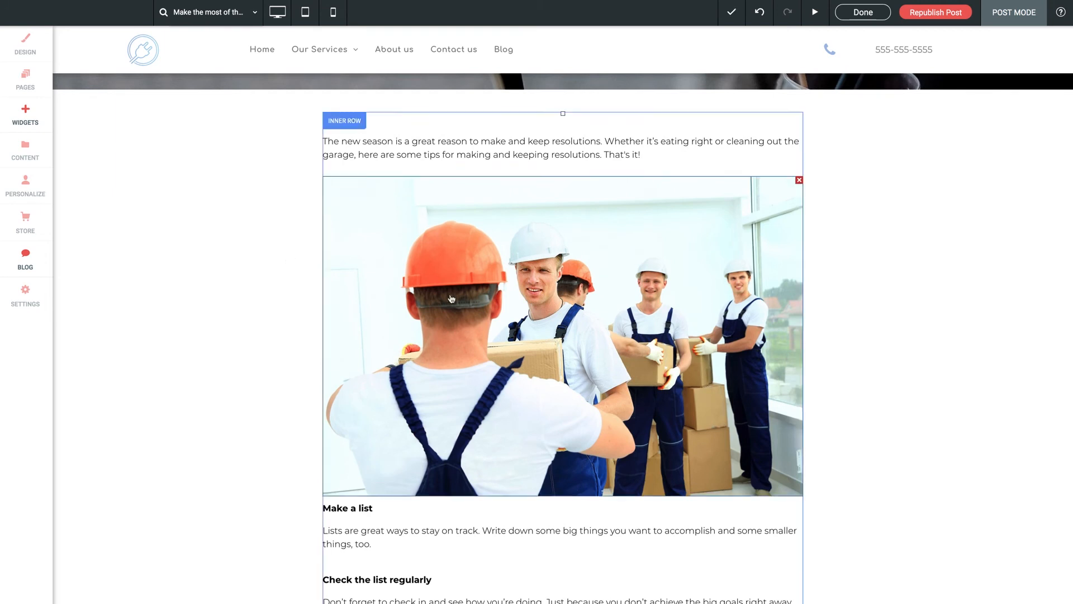
Republish the "Make the most of the season" post with its edits
scroll(503, 291, up, 3)
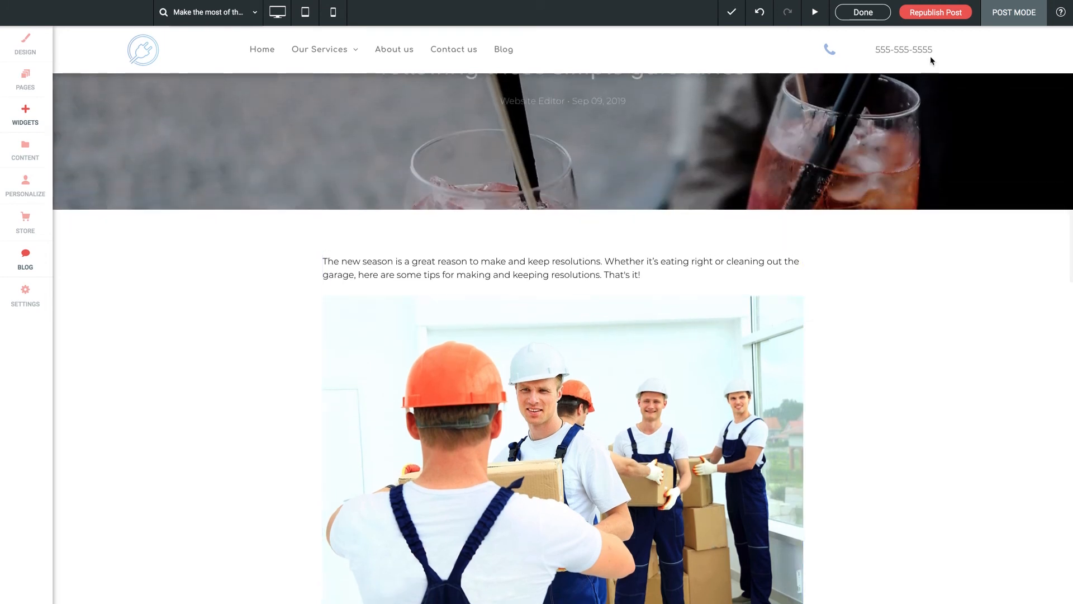
click(934, 17)
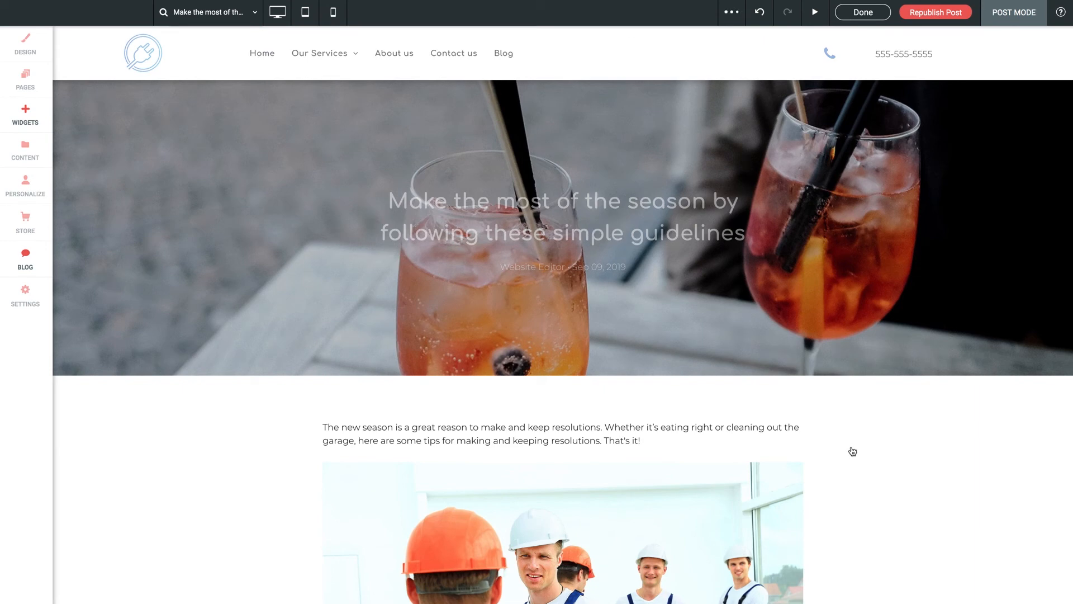
scroll(852, 451, down, 11)
Begin a new blog post titled "Top 10 DIY Hacks for the Holidays" with Website Editor as its author
click(25, 260)
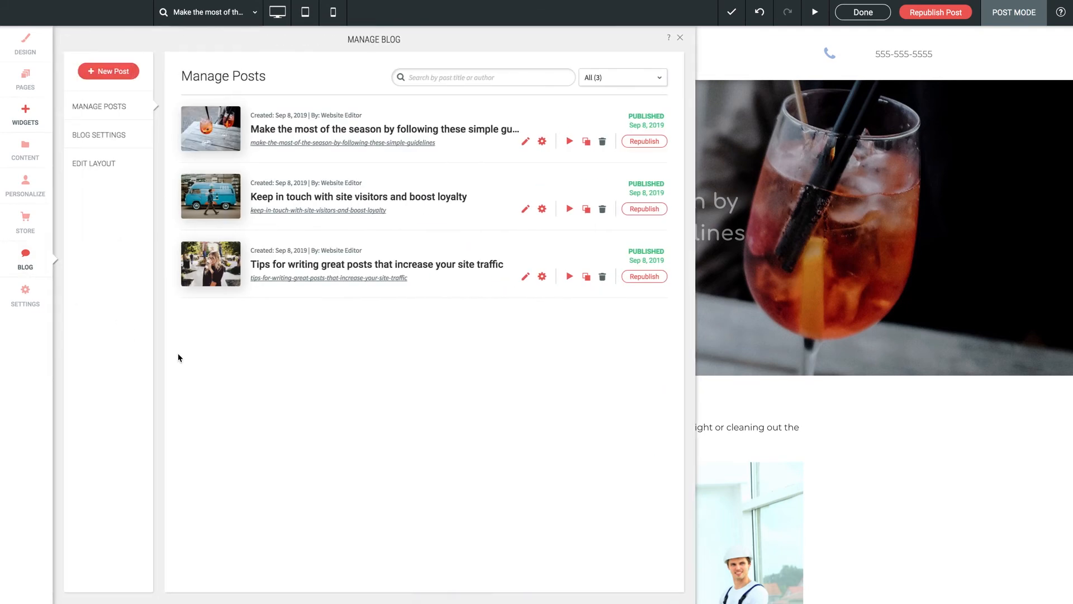
click(109, 73)
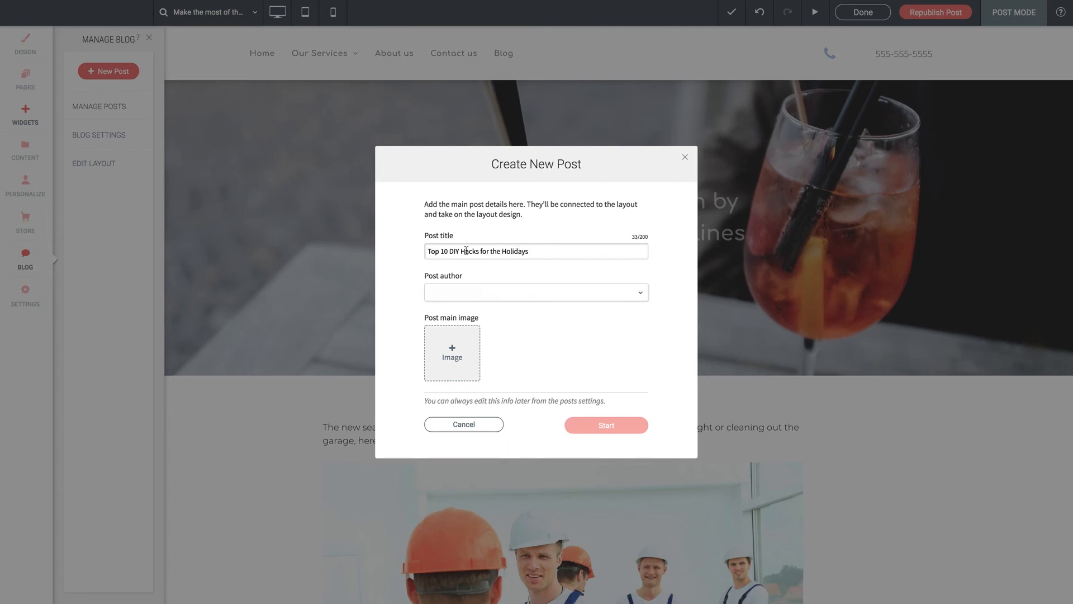
click(462, 296)
text(Website)
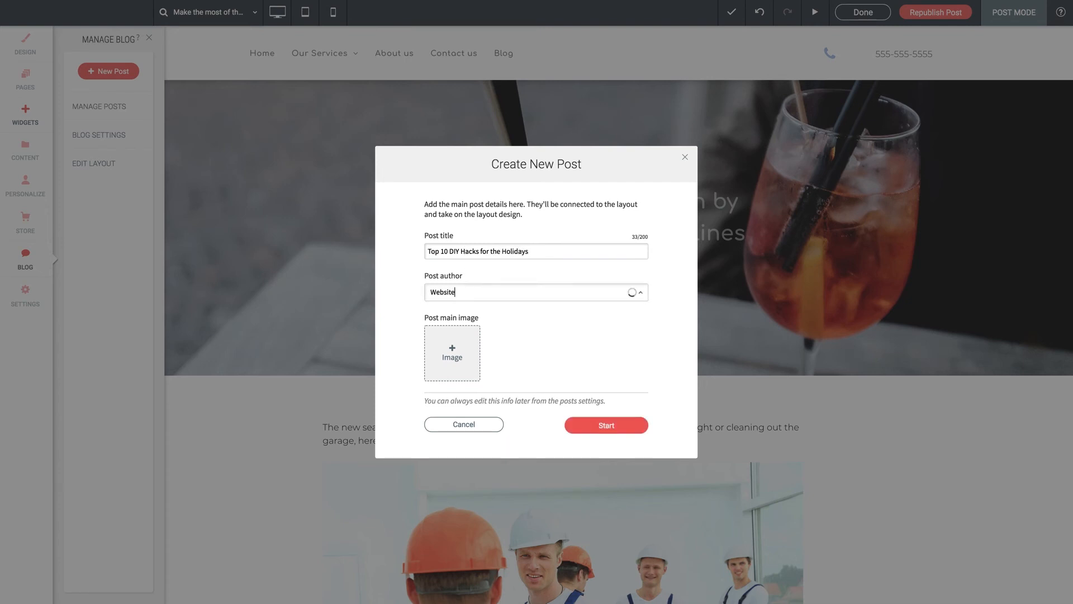
text( Editor)
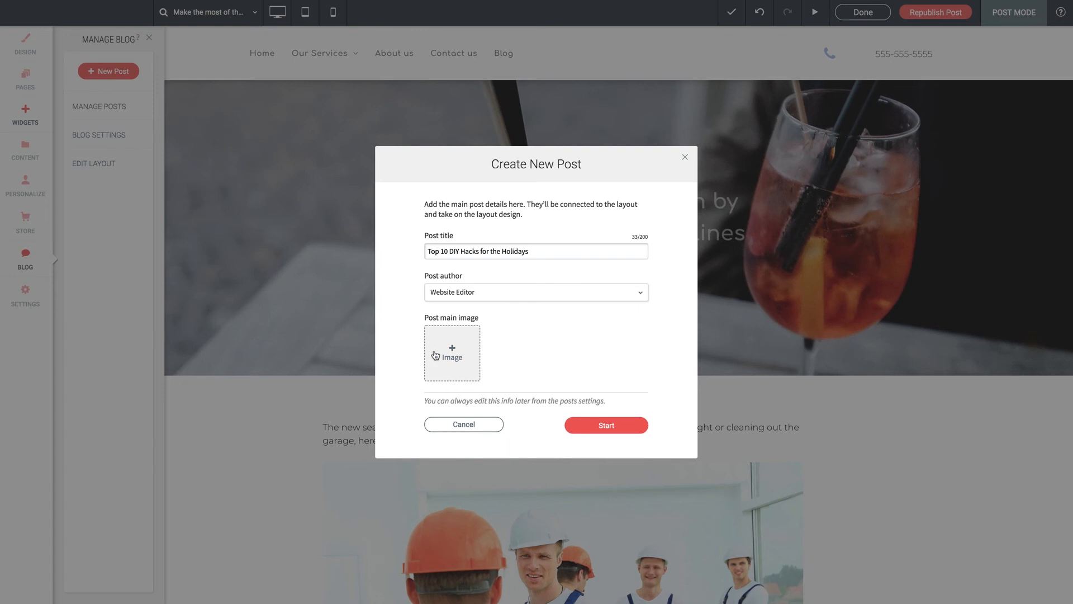
Search the images for "thanksgiving", set the free "THANKFUL" picture as the post's main image and create the post
click(436, 353)
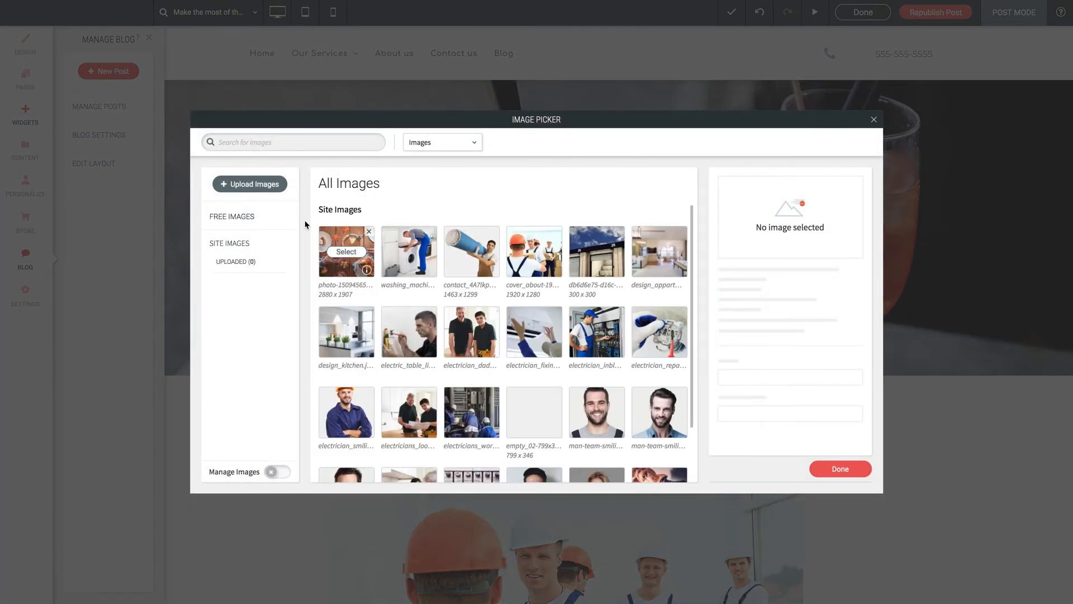
text(thanks)
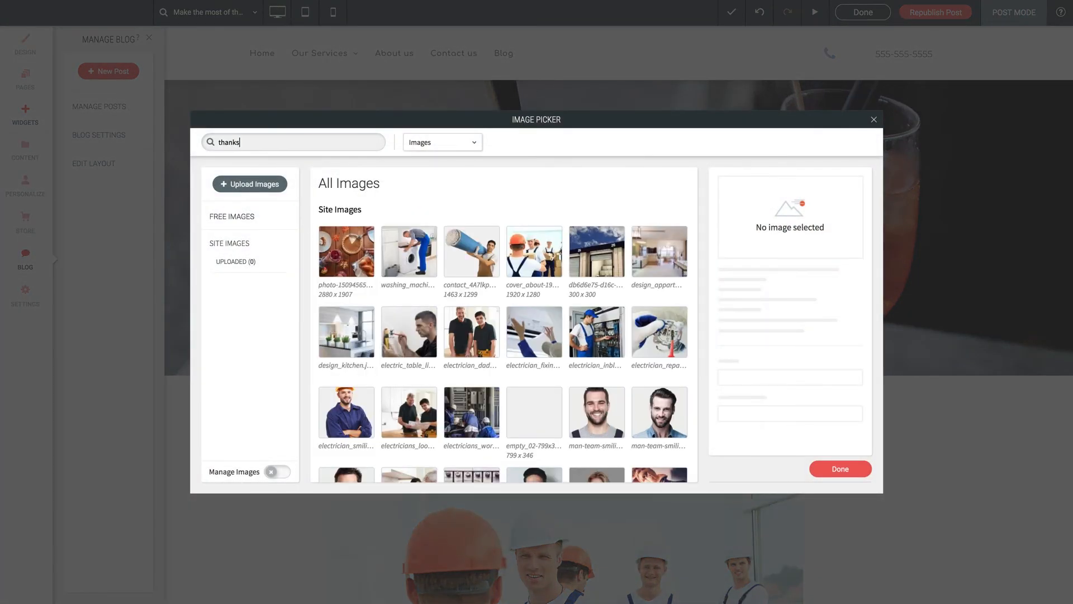
text(giving)
scroll(475, 304, down, 3)
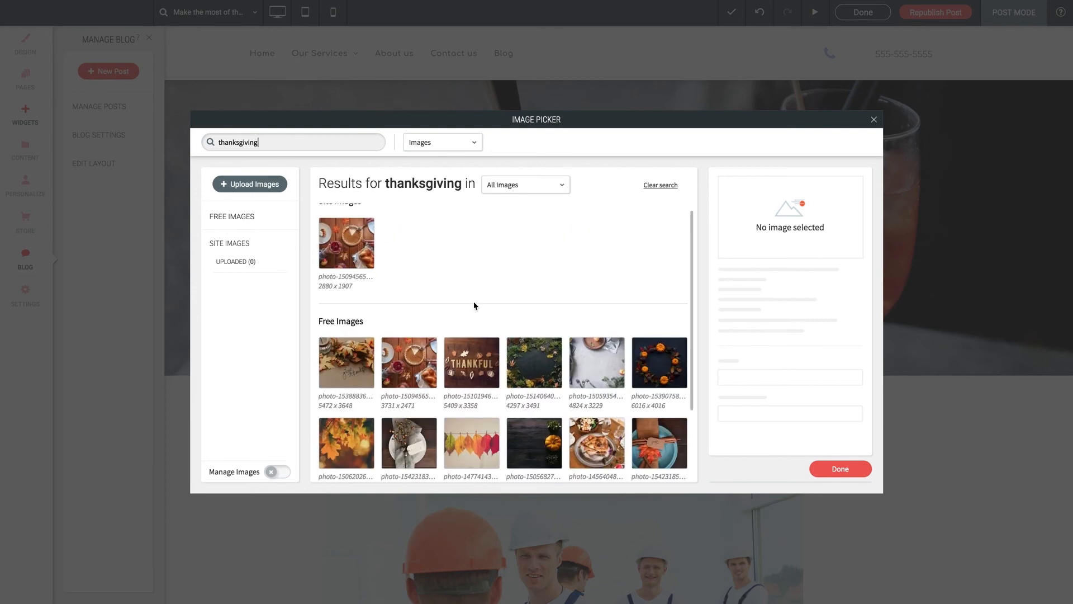
click(471, 291)
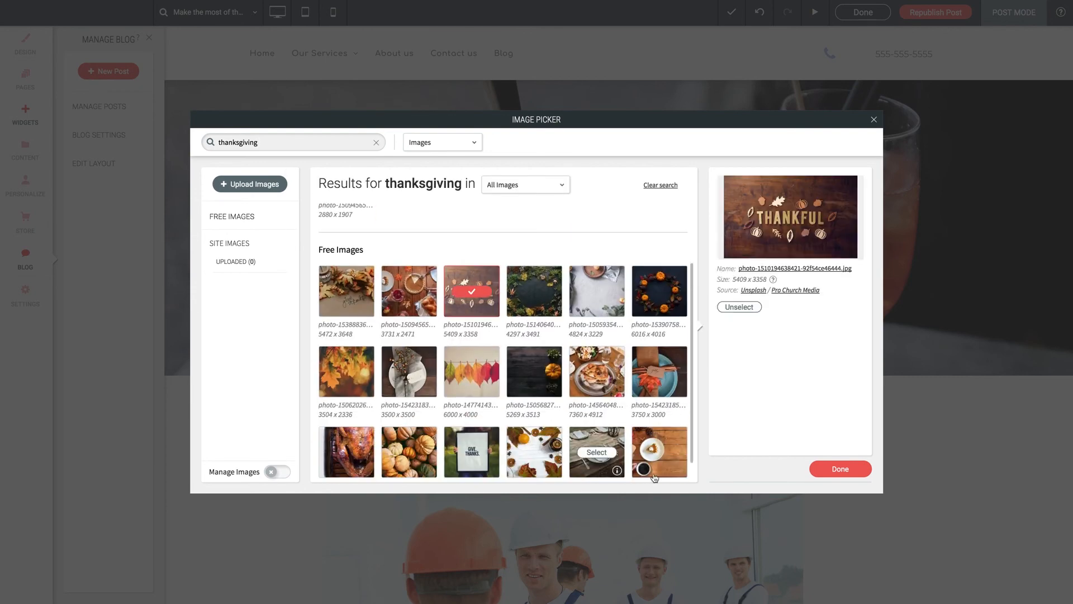
click(840, 469)
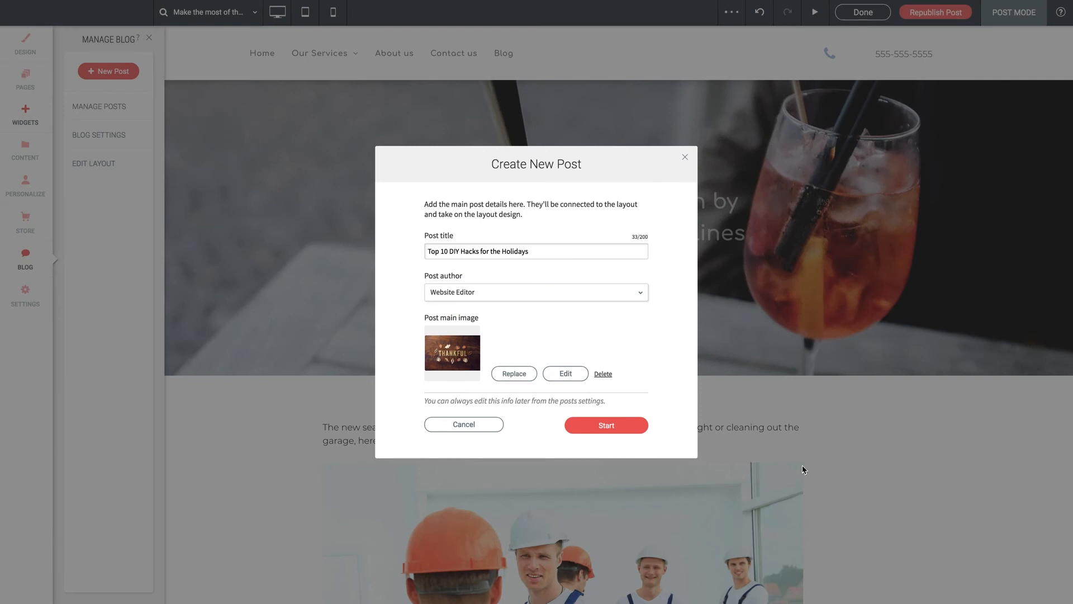
click(605, 425)
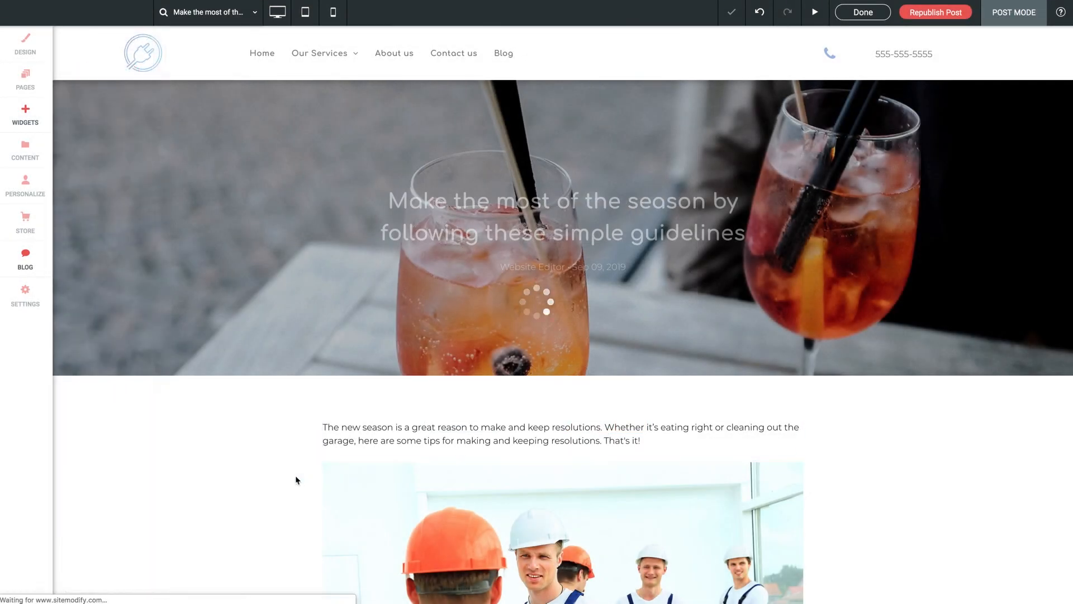
Look over the new post's default content and open its placeholder subtitle for text editing, selecting some of its words
scroll(245, 400, down, 4)
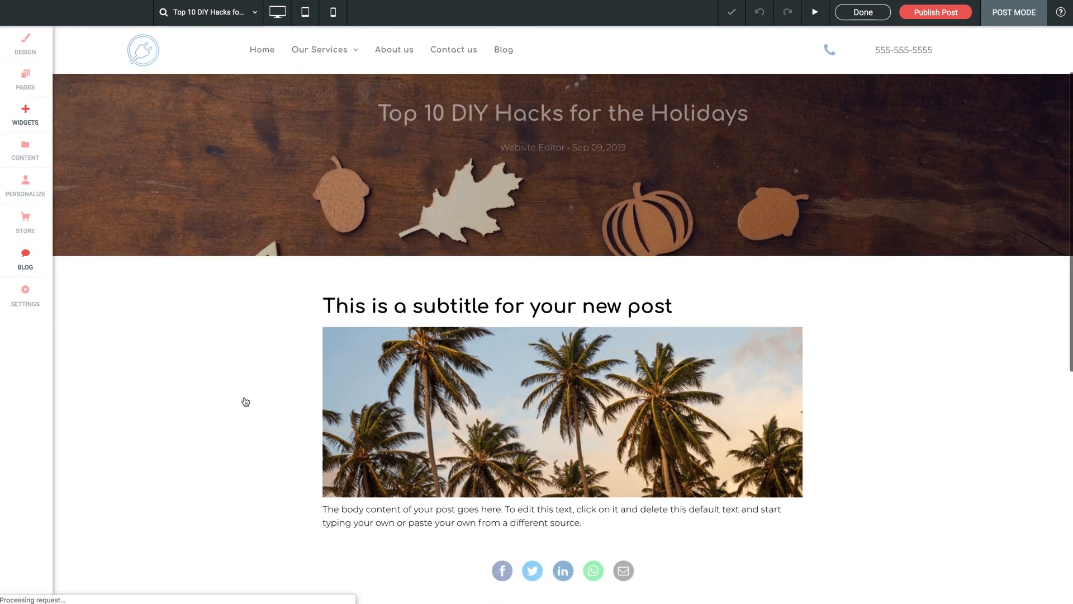
scroll(272, 366, down, 6)
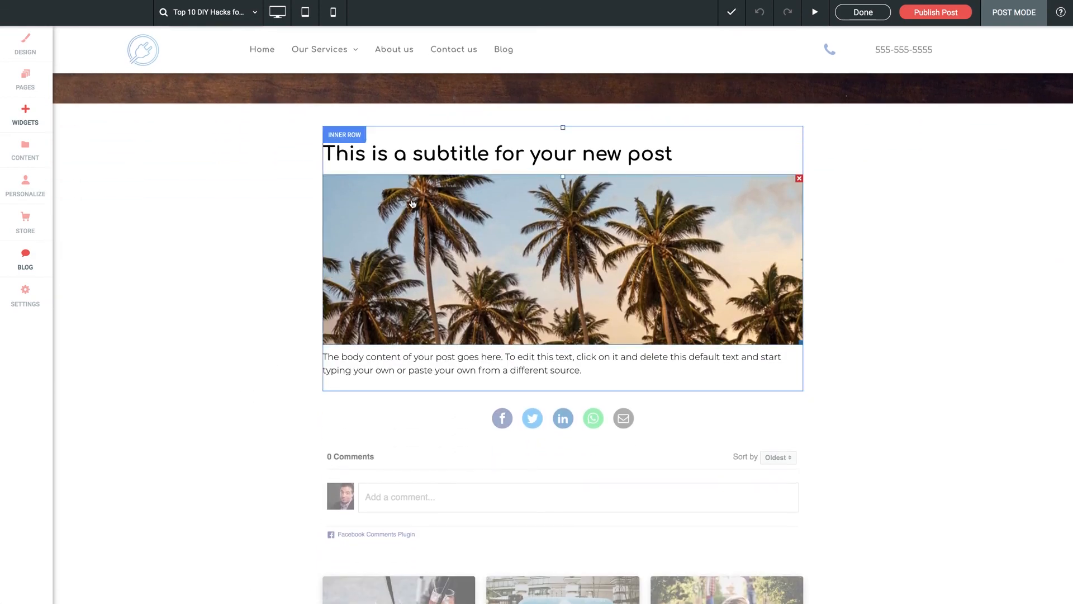
double_click(509, 155)
drag(407, 154, 640, 155)
click(779, 127)
Open the placeholder body text below the palm tree image for editing, select its closing words, and close the text editor
scroll(555, 232, down, 2)
click(553, 335)
drag(582, 332, 446, 332)
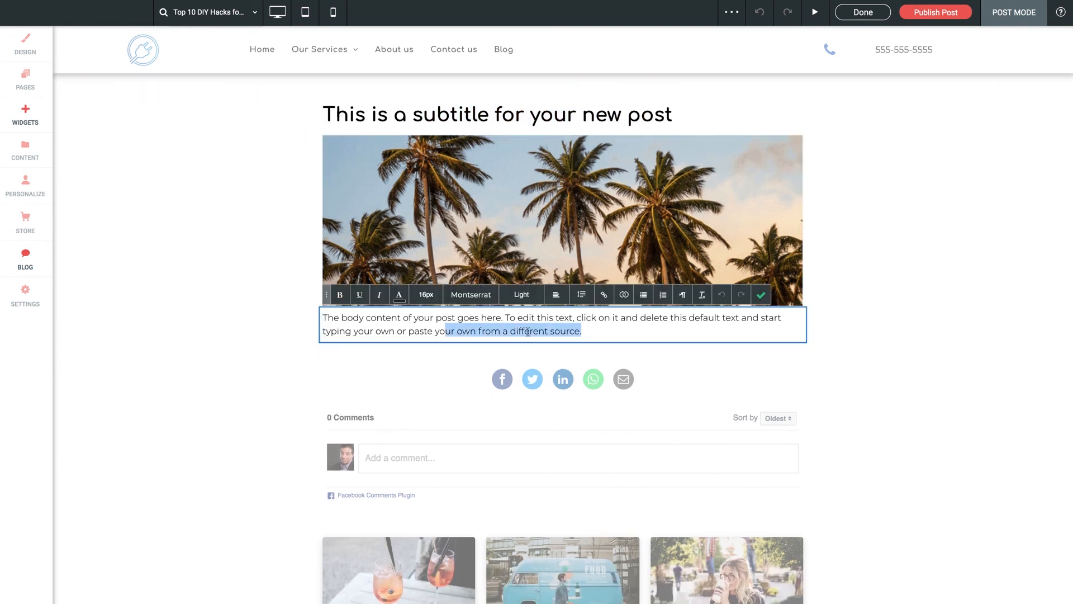
click(761, 295)
Finish editing the new post and publish "Top 10 DIY Hacks for the Holidays" from the list of posts
scroll(630, 333, down, 5)
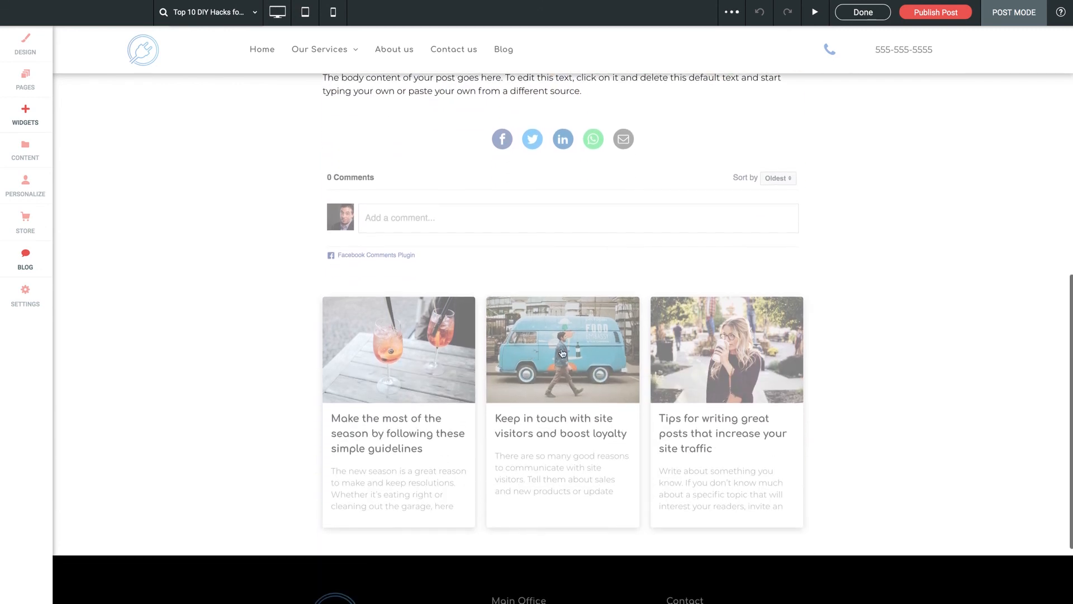
scroll(583, 352, up, 8)
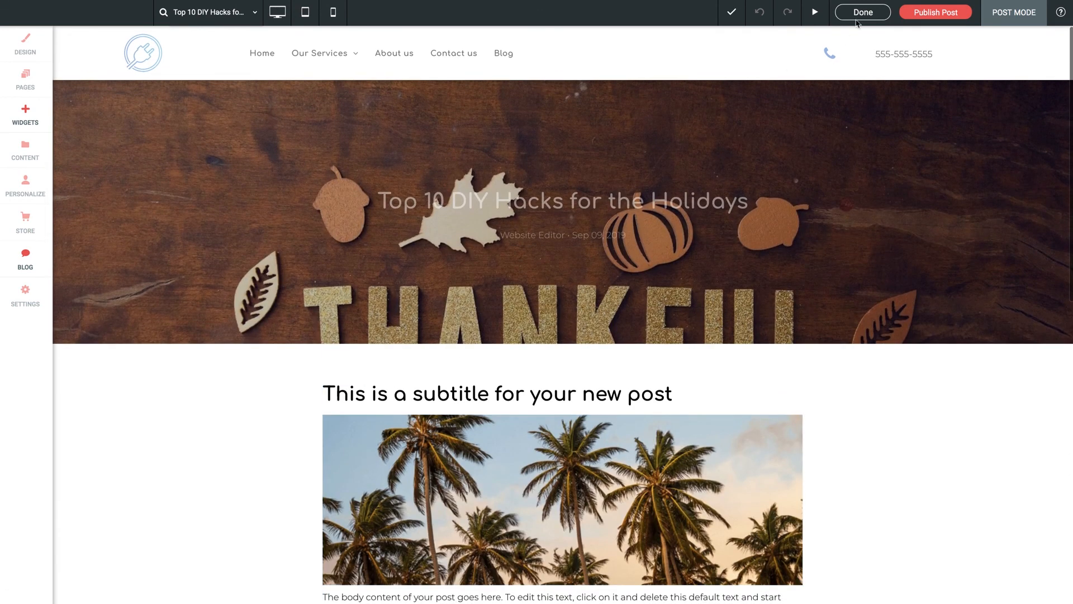
click(854, 15)
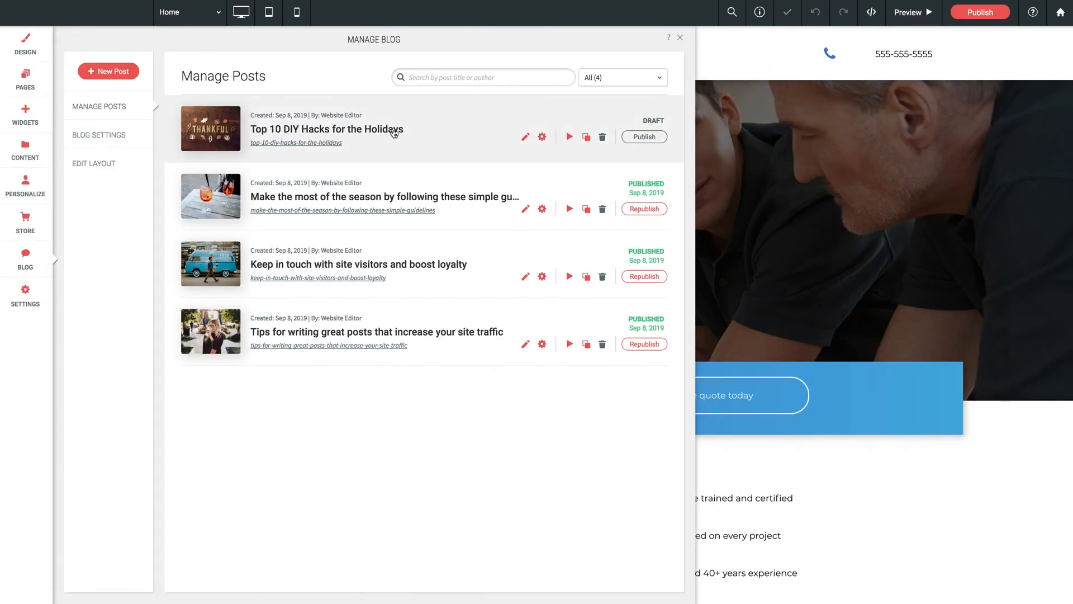
click(644, 137)
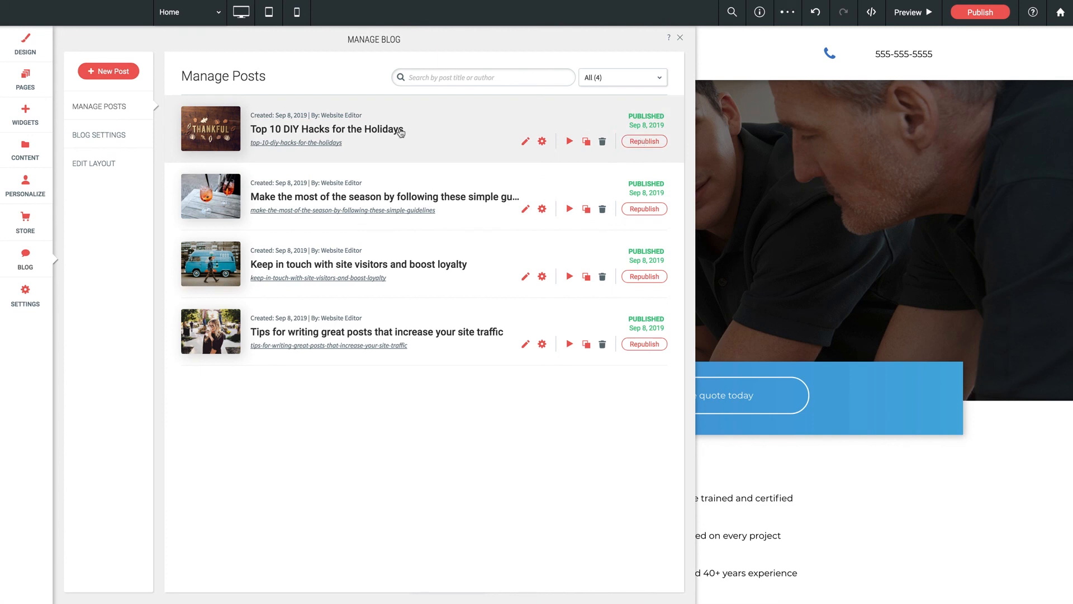